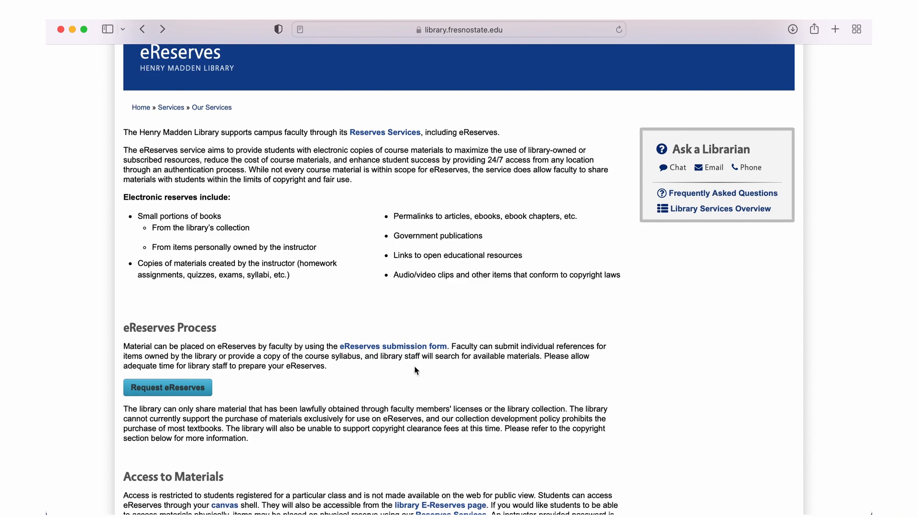
# Open the E-Reserves Request form and bring its Personal, Course and Item Info fields into view
pyautogui.click(196, 389)
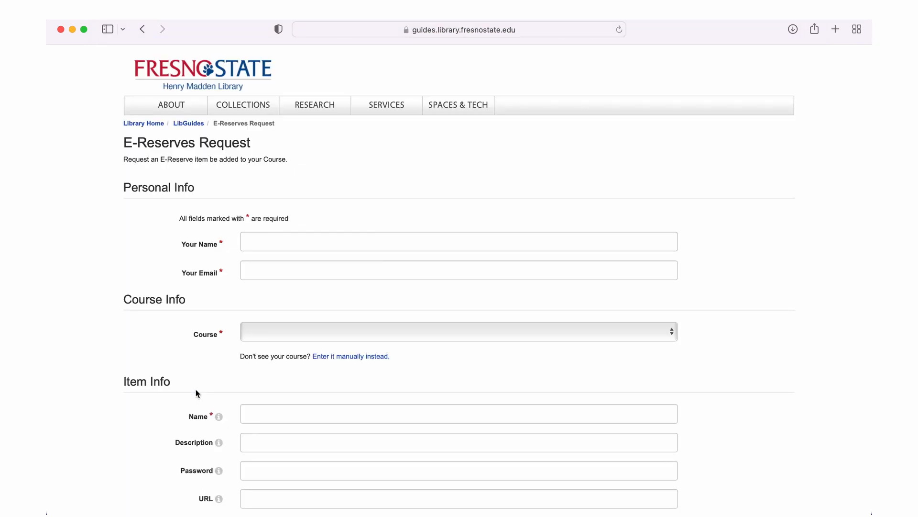
pyautogui.scroll(-2, 196, 389)
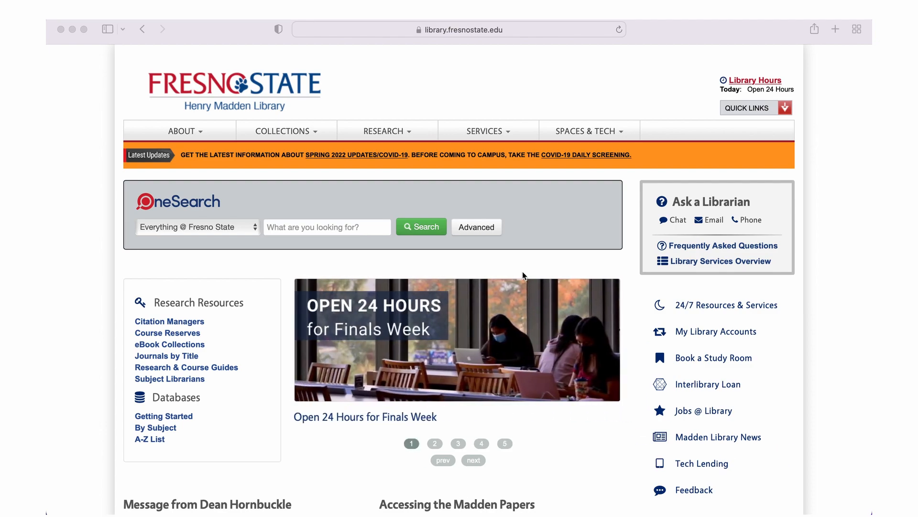
# Go to SERVICES > Our Services > eReserves and scroll to Limitations, Copyright & Fair Use
pyautogui.click(494, 132)
pyautogui.click(494, 131)
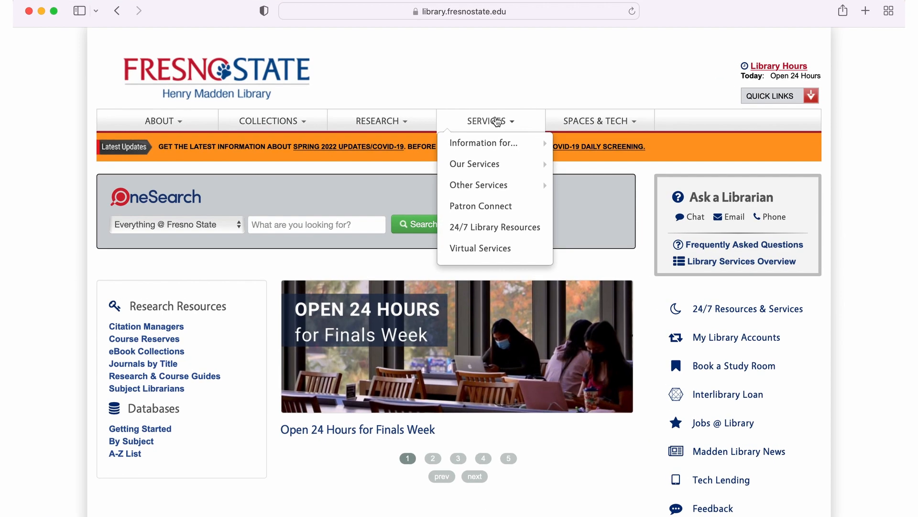
pyautogui.moveTo(512, 161)
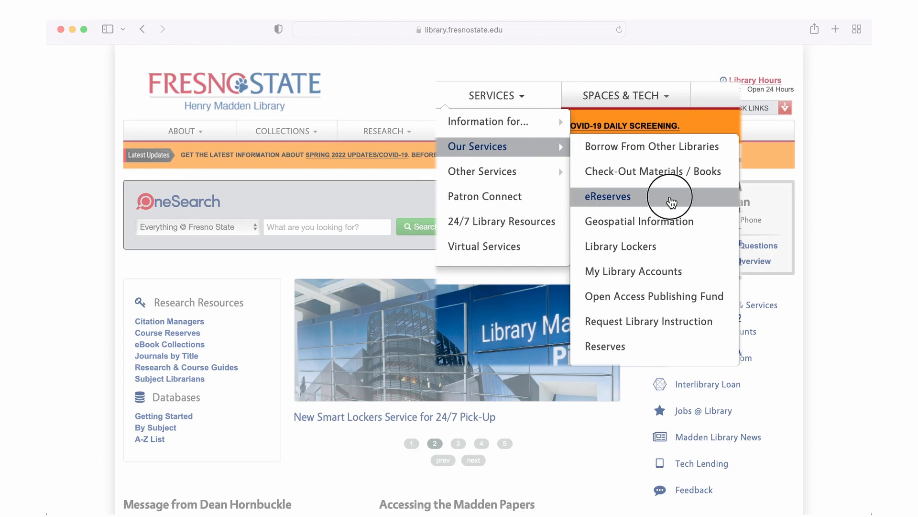
pyautogui.click(624, 209)
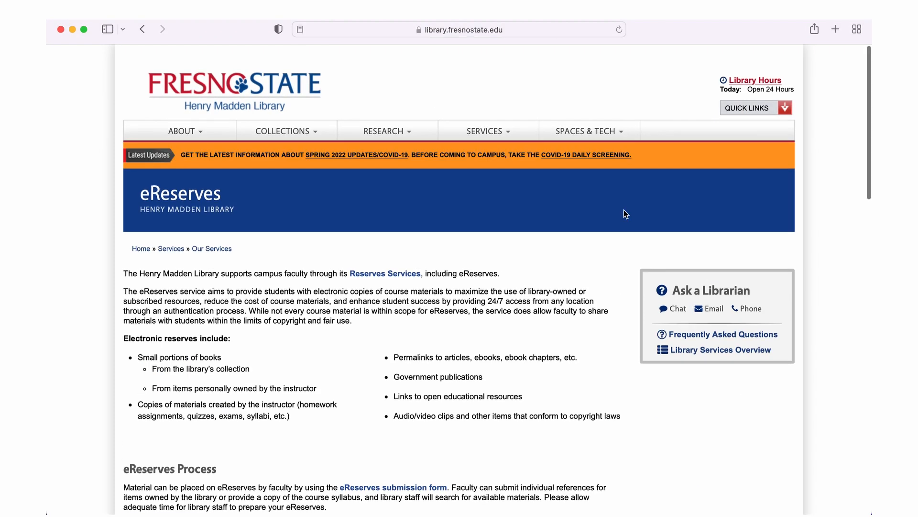
pyautogui.scroll(-4, 624, 210)
pyautogui.scroll(-6, 625, 213)
pyautogui.scroll(-5, 623, 214)
pyautogui.scroll(-5, 624, 214)
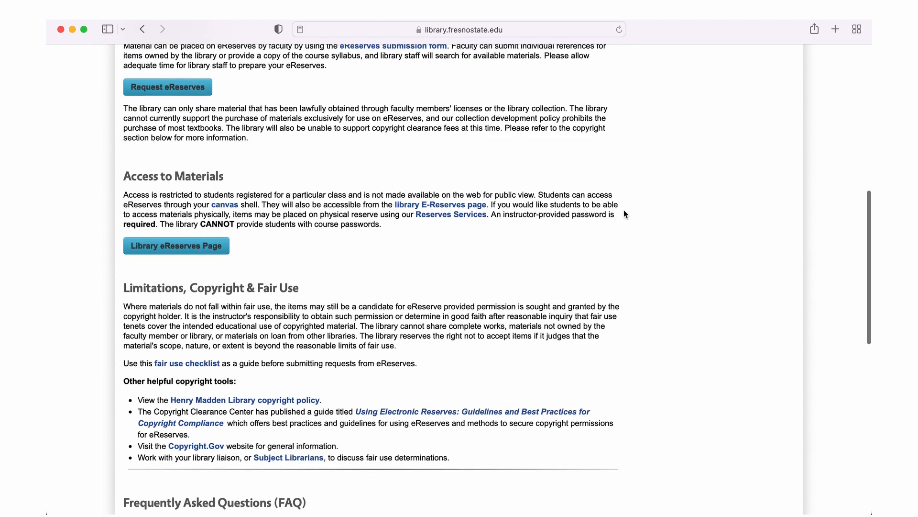
pyautogui.scroll(-4, 624, 214)
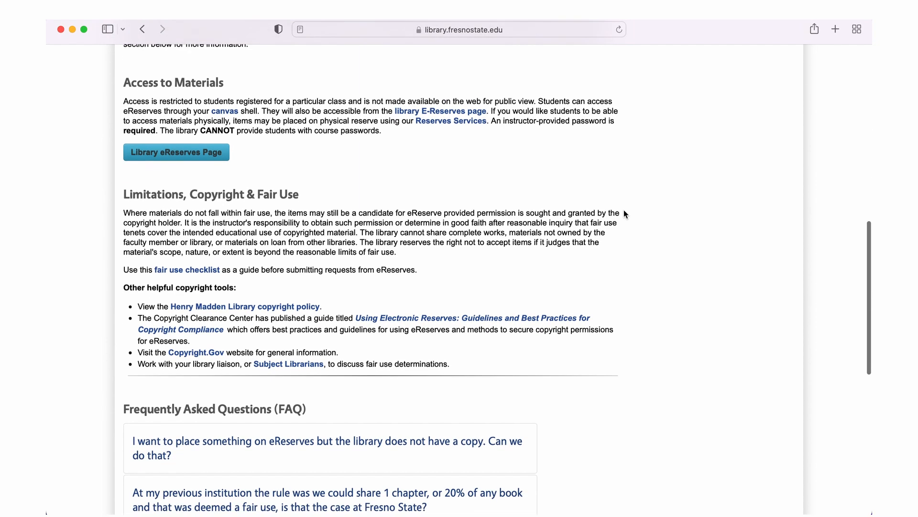
pyautogui.scroll(-1, 625, 214)
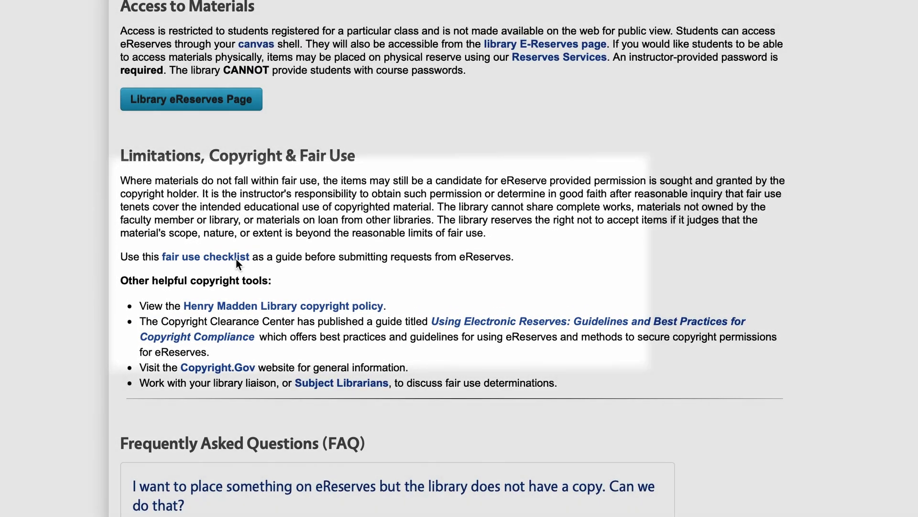
# Open the fair use checklist PDF and dismiss the feedback tip covering it
pyautogui.click(238, 258)
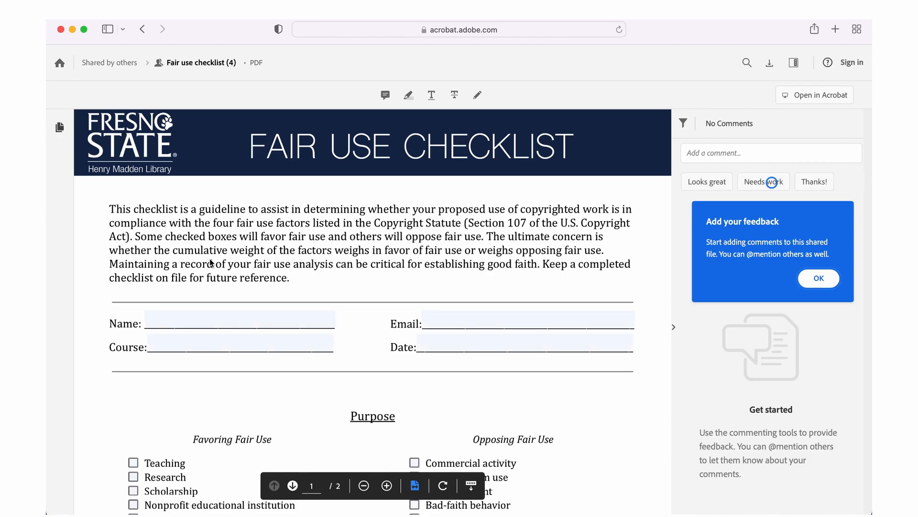
pyautogui.scroll(-2, 211, 262)
pyautogui.click(226, 283)
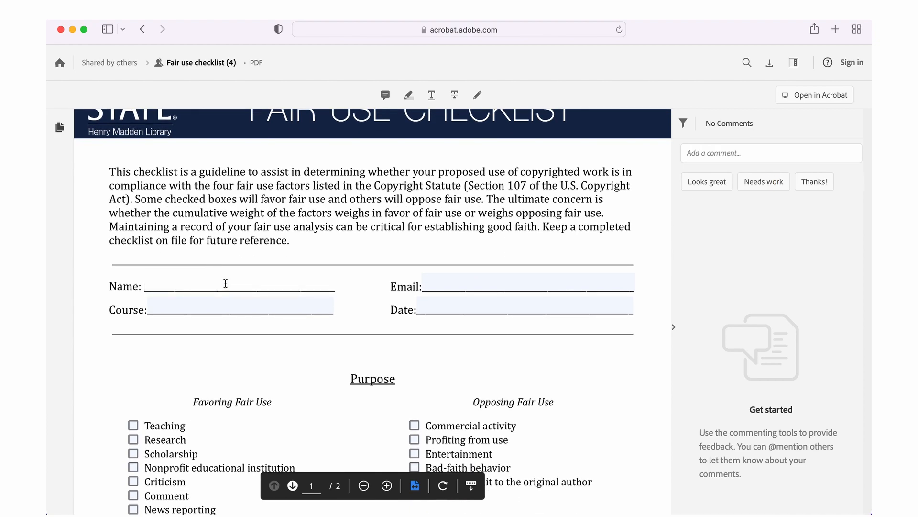
pyautogui.scroll(-6, 226, 283)
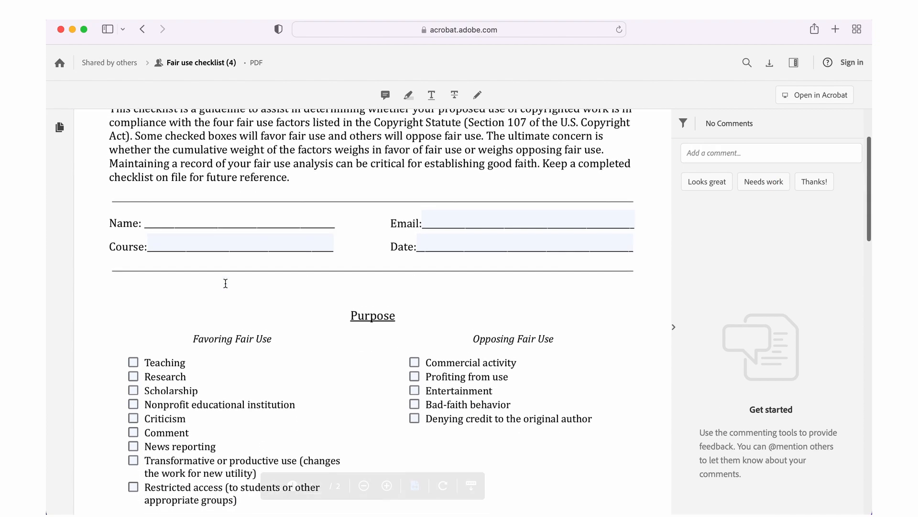
# Tick Teaching, Research, Scholarship and Important to favored educational Objectives on the checklist
pyautogui.click(133, 314)
pyautogui.click(133, 328)
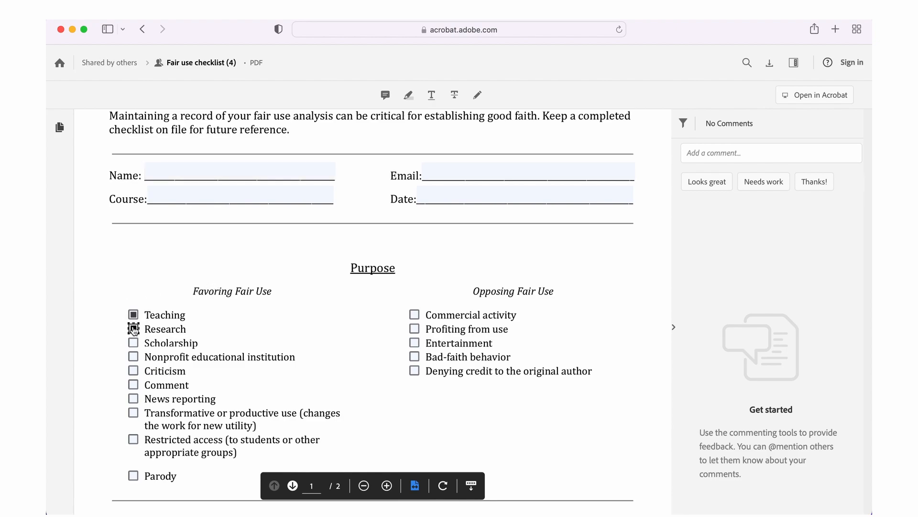
pyautogui.click(134, 343)
pyautogui.scroll(-10, 135, 344)
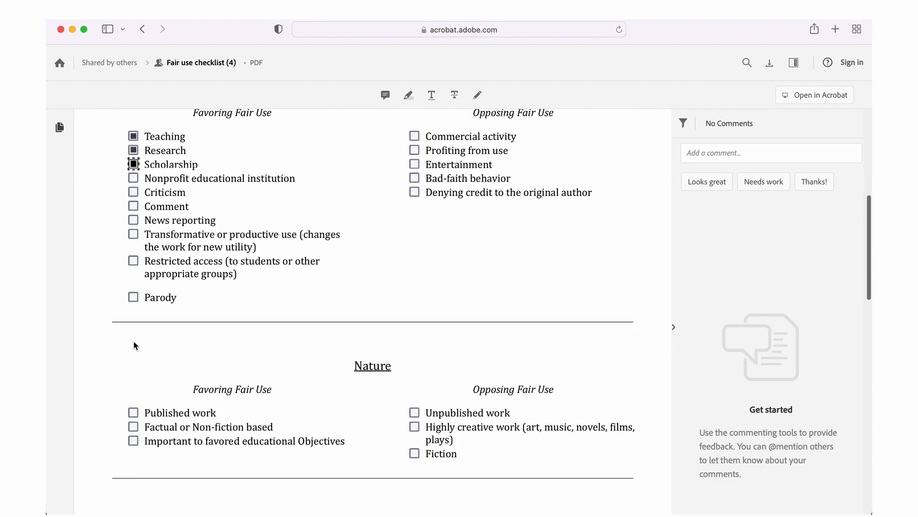
pyautogui.scroll(-5, 135, 345)
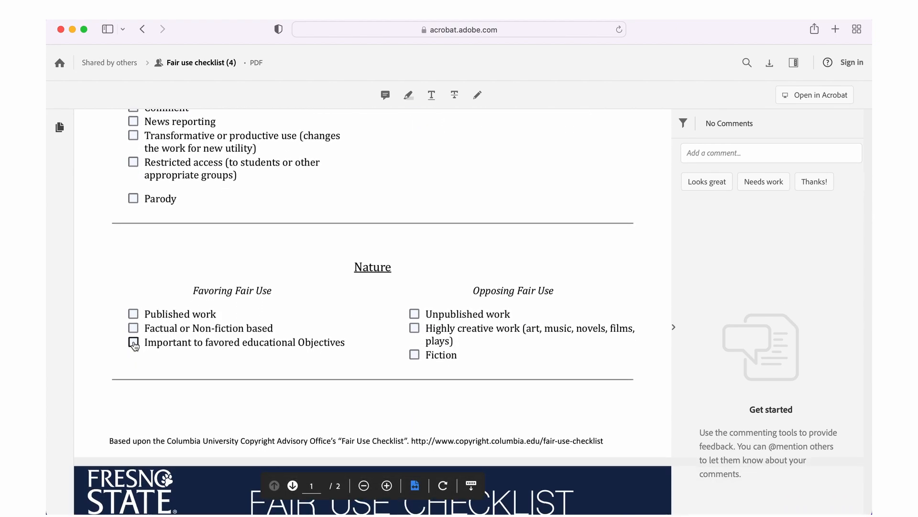
pyautogui.click(133, 342)
pyautogui.scroll(-2, 135, 346)
pyautogui.scroll(-12, 135, 346)
# Tick Small quantity under Amount and download the checklist without signing in
pyautogui.click(134, 341)
pyautogui.scroll(-8, 136, 342)
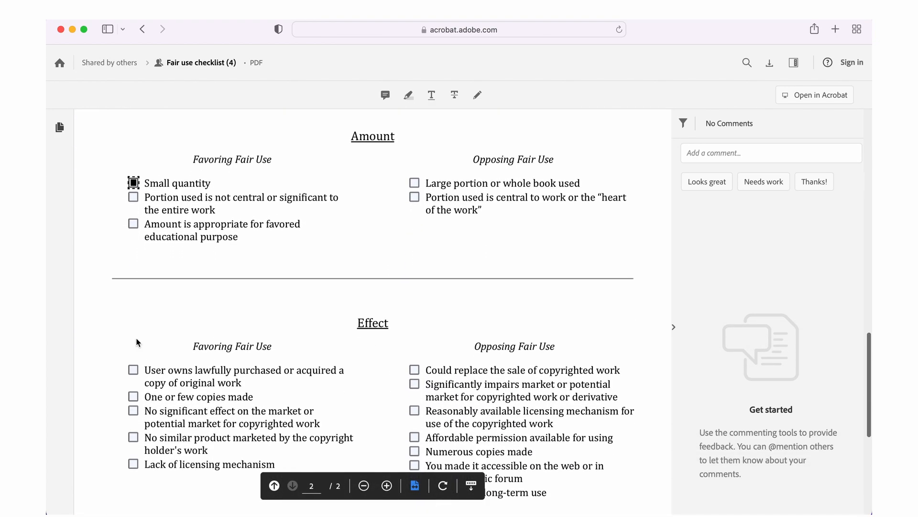
pyautogui.scroll(-3, 137, 343)
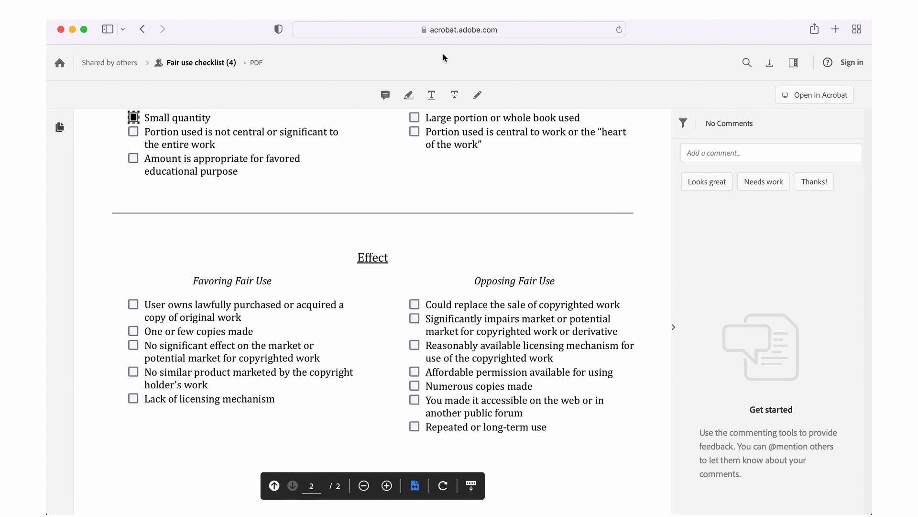
pyautogui.click(771, 67)
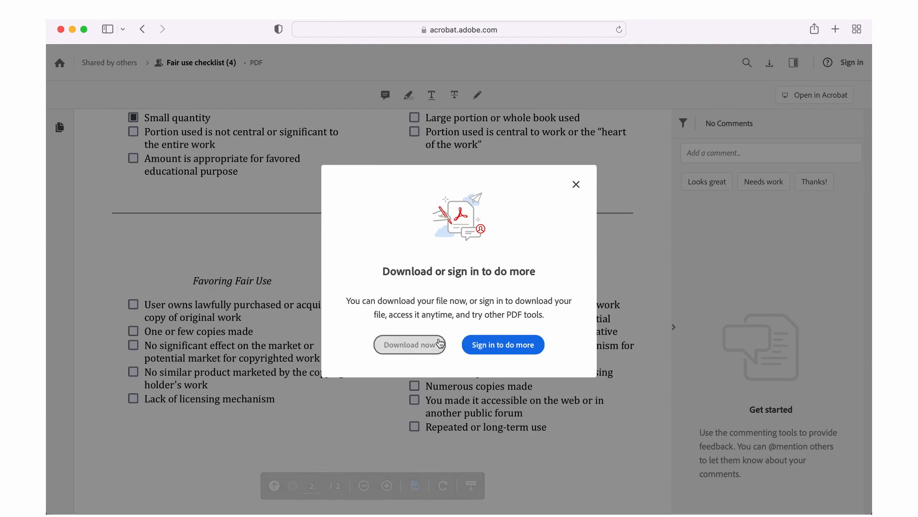
pyautogui.click(436, 347)
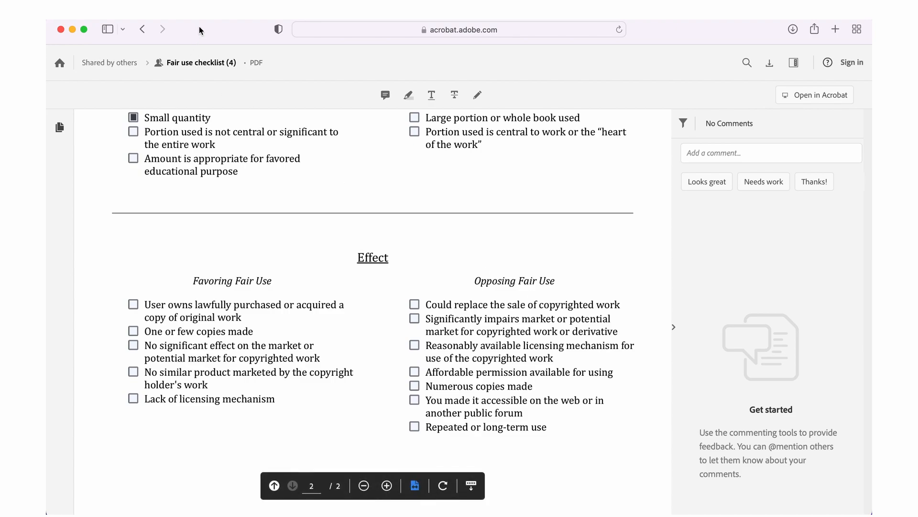
# Return to the library eReserves page and open the E-Reserves Request form
pyautogui.click(142, 29)
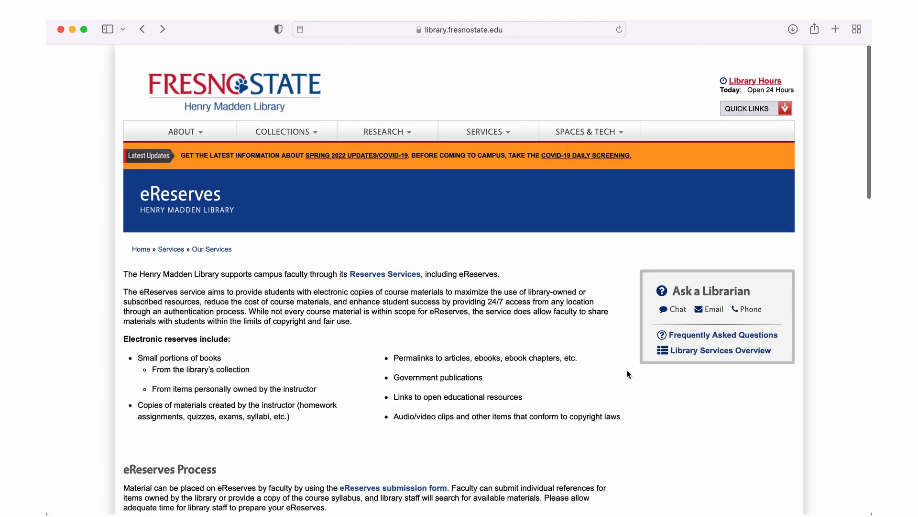
pyautogui.scroll(-4, 628, 374)
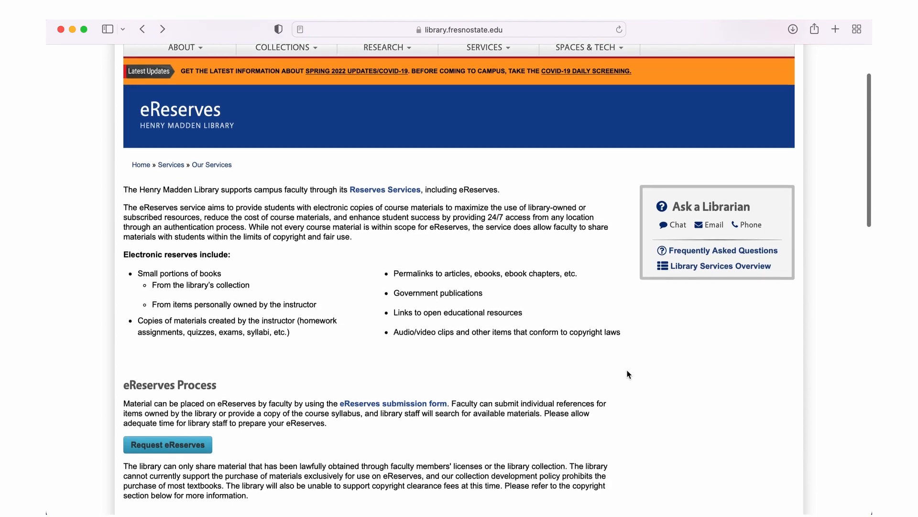
pyautogui.scroll(-3, 628, 374)
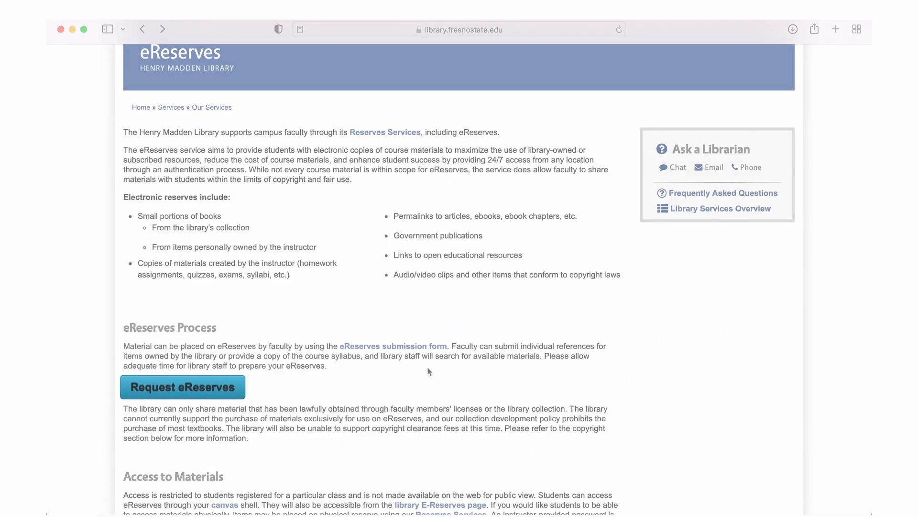
pyautogui.click(223, 395)
pyautogui.scroll(-2, 196, 389)
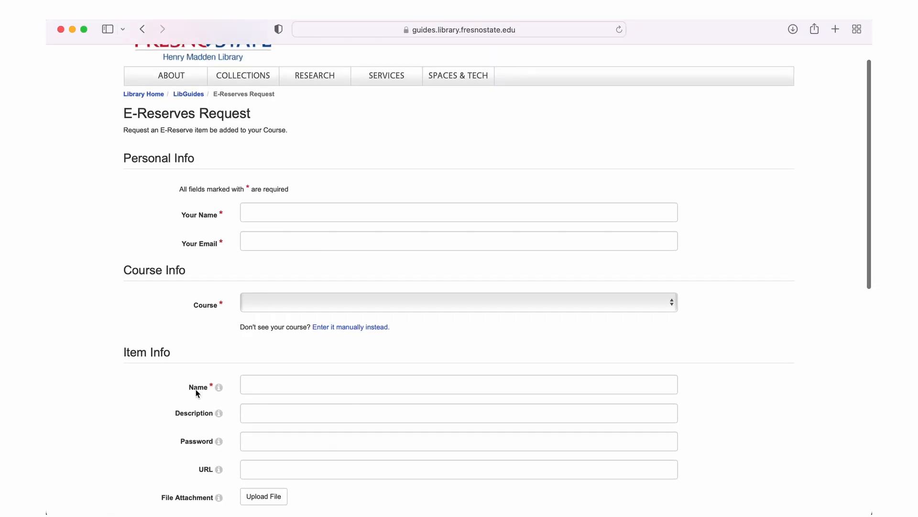
# Enter the requester's full name and e-mail address in Your Name and Your Email
pyautogui.click(289, 191)
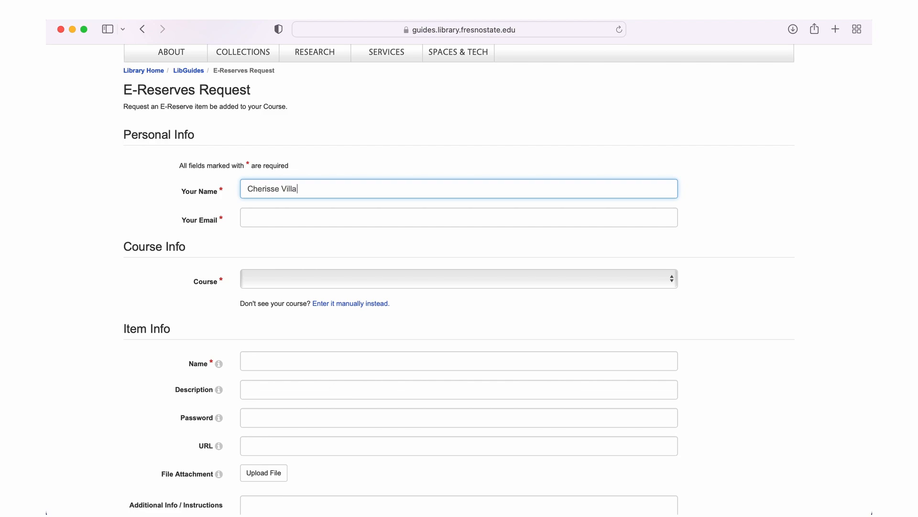
pyautogui.click(300, 210)
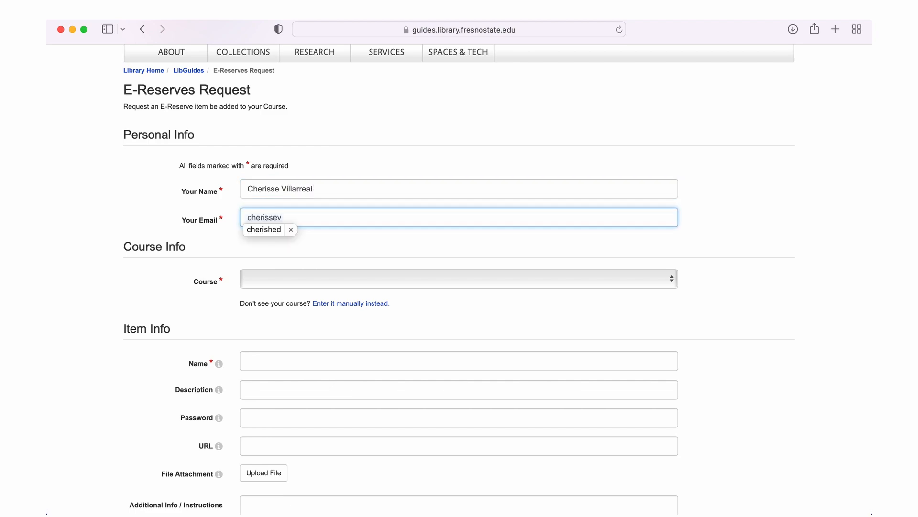
pyautogui.scroll(-1, 343, 254)
pyautogui.click(679, 253)
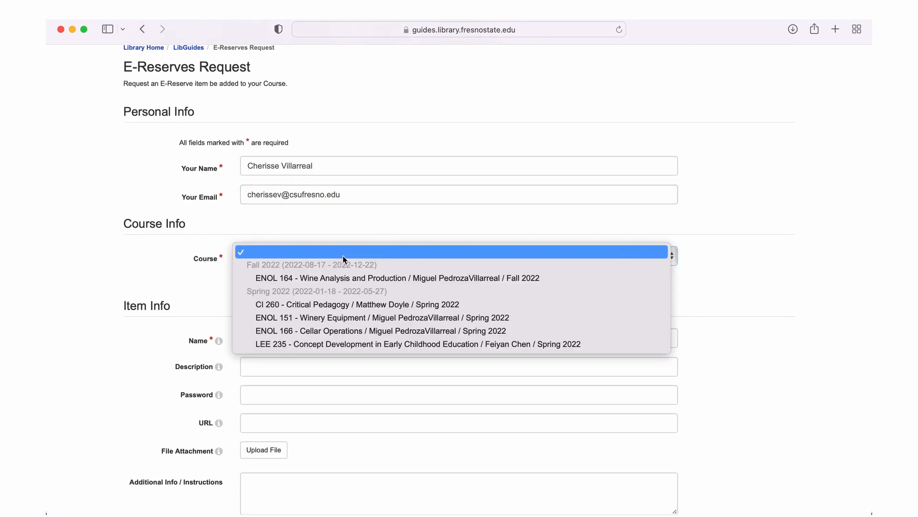
# Enter the course manually as LIB 101, Library Services
pyautogui.click(417, 280)
pyautogui.click(416, 280)
pyautogui.write('L')
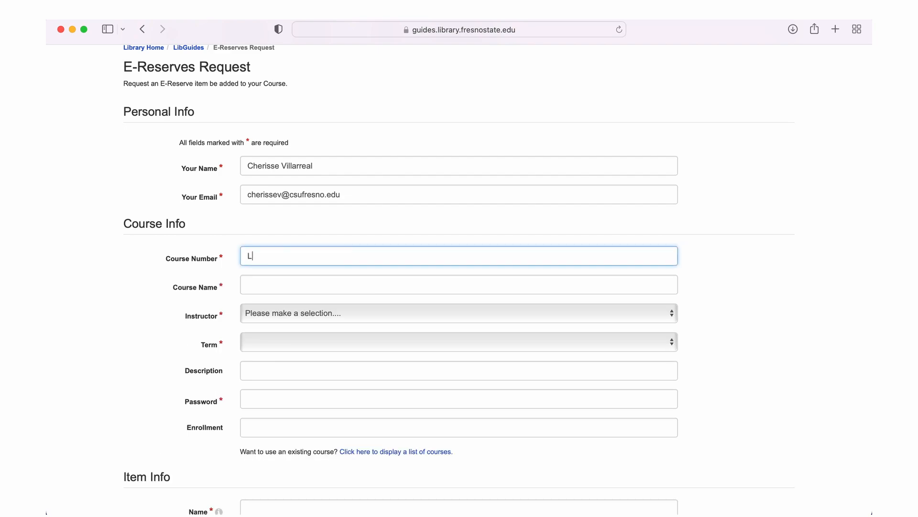
pyautogui.write('IB 101')
pyautogui.click(368, 284)
pyautogui.write('Library Services')
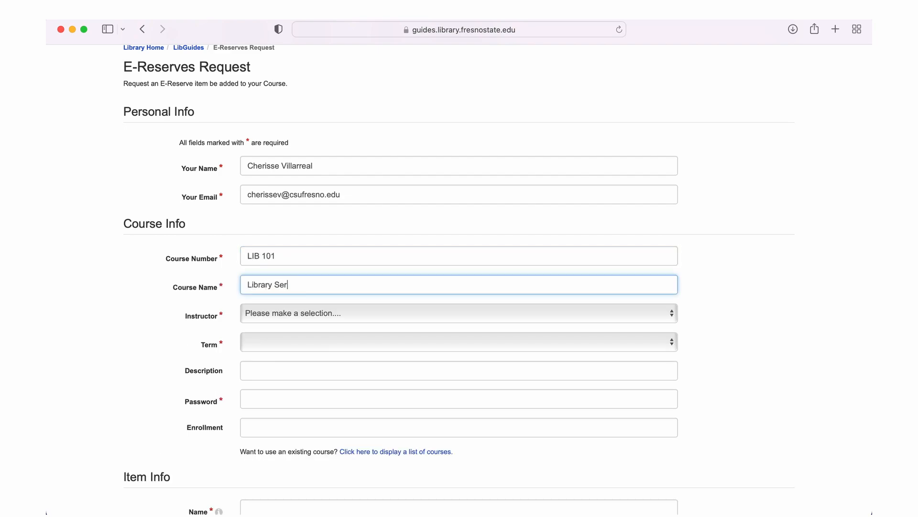
# Add the requester as a new instructor, choose Spring 2022, and enter a course password
pyautogui.click(381, 314)
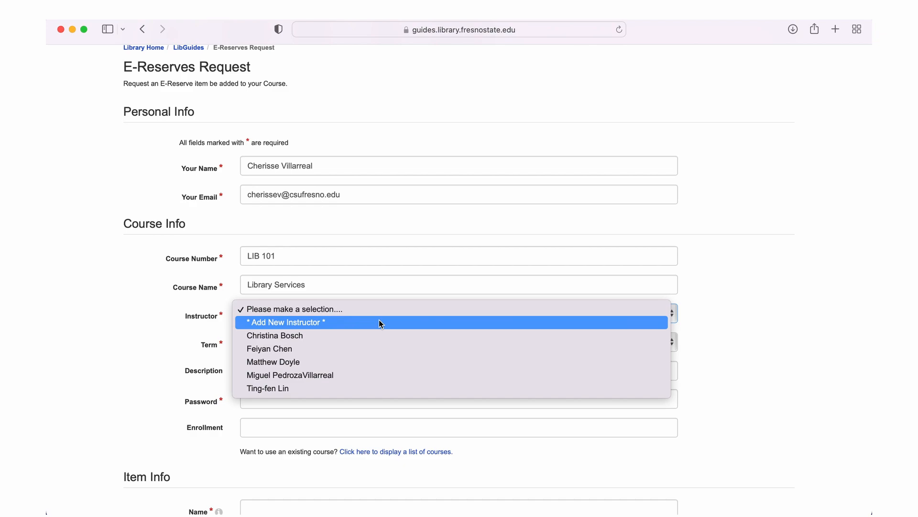
pyautogui.click(379, 320)
pyautogui.click(375, 331)
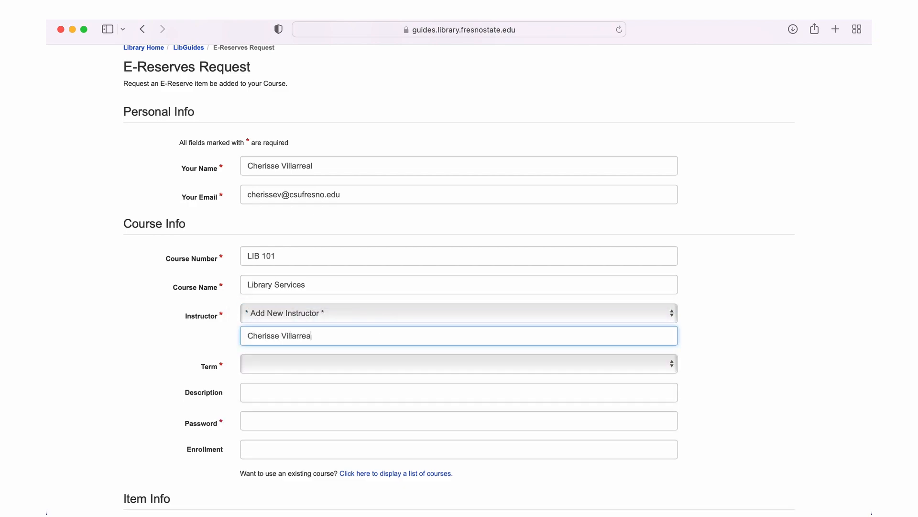
pyautogui.click(439, 362)
pyautogui.click(384, 399)
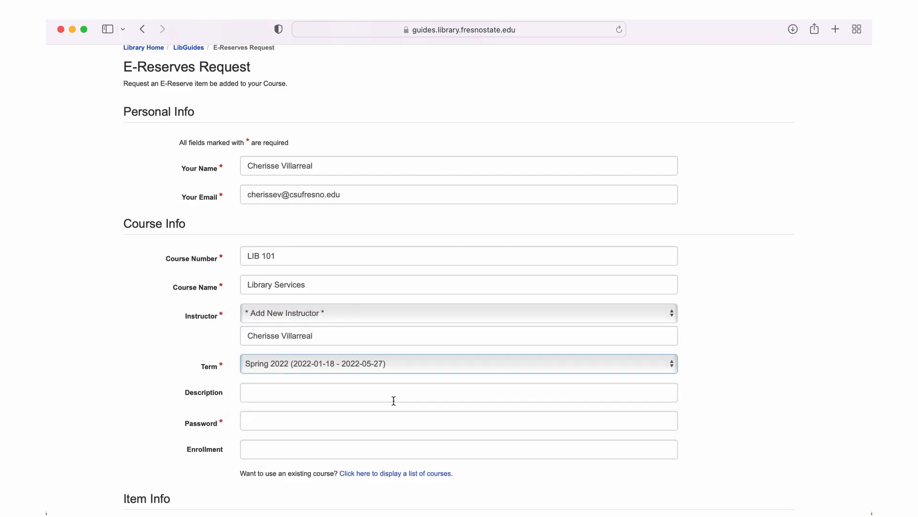
pyautogui.scroll(-2, 381, 390)
pyautogui.click(382, 391)
pyautogui.write('password1')
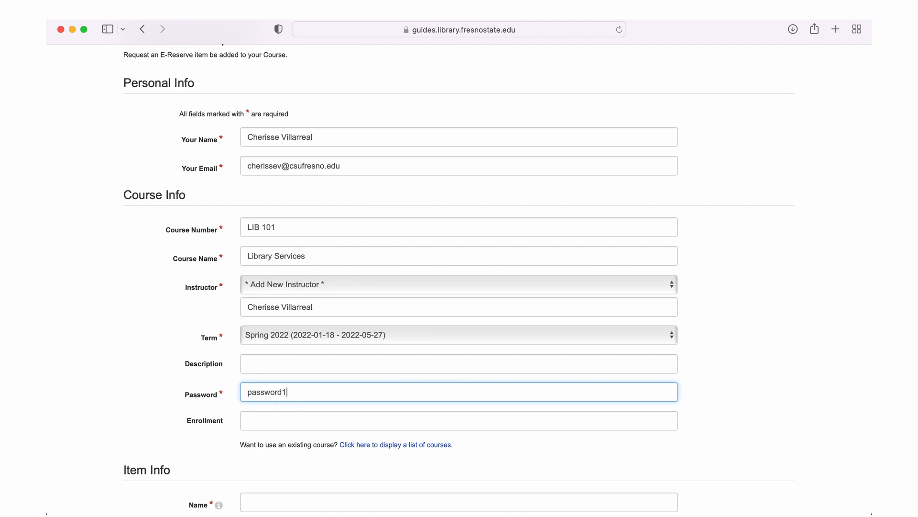
pyautogui.scroll(-5, 460, 277)
pyautogui.scroll(-4, 459, 277)
pyautogui.scroll(-5, 395, 440)
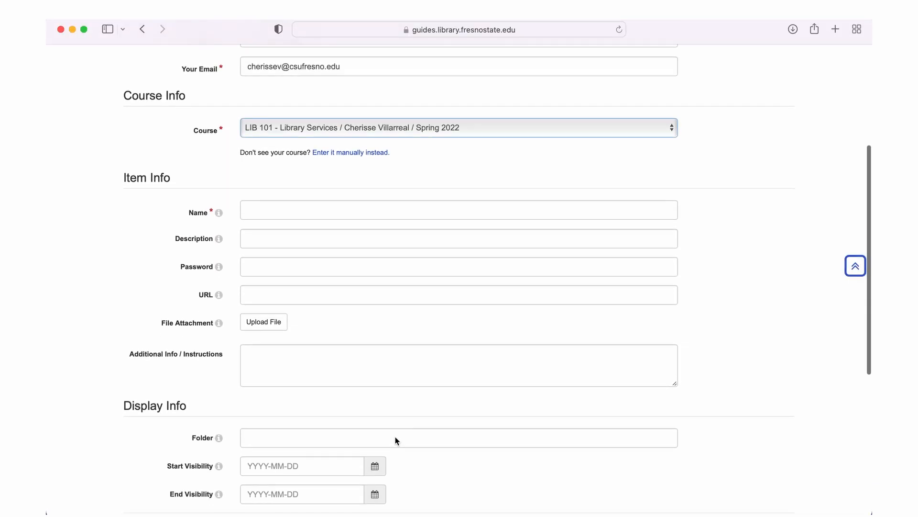
# Name the item 'Syllabus' and upload the Library Science syllabus PDF from Downloads
pyautogui.click(376, 201)
pyautogui.write('S')
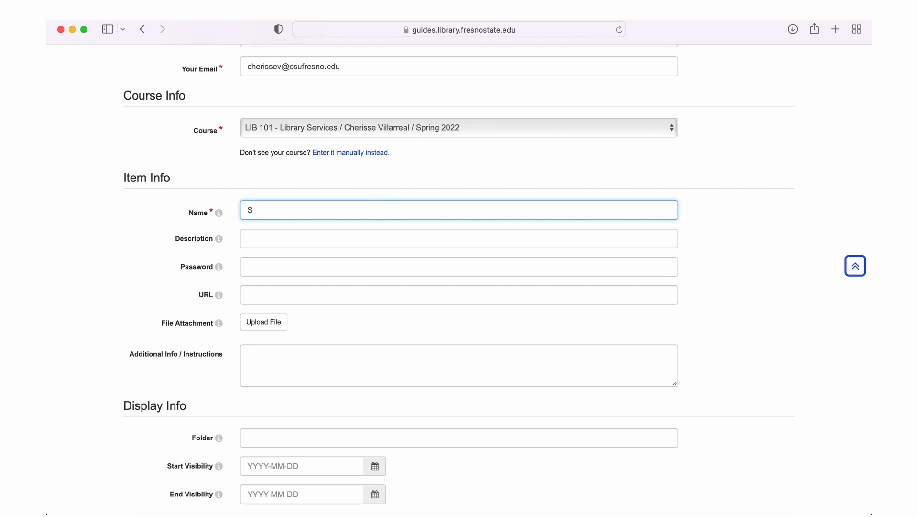
pyautogui.write('yllabus')
pyautogui.scroll(-1, 350, 280)
pyautogui.click(277, 296)
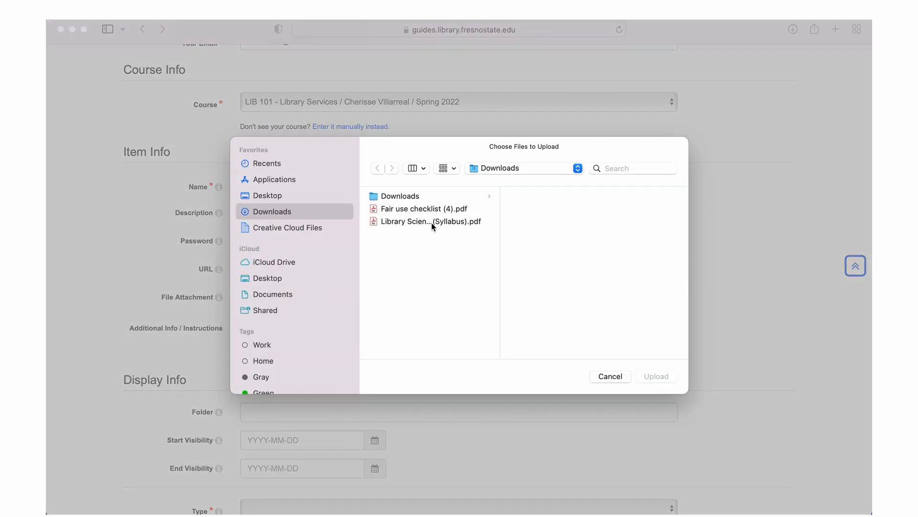
pyautogui.click(431, 223)
pyautogui.click(657, 376)
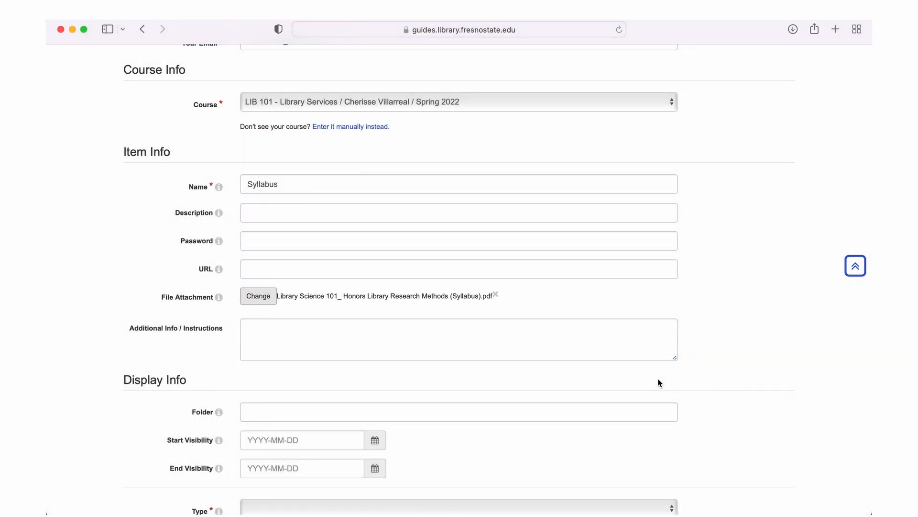
pyautogui.scroll(-1, 497, 352)
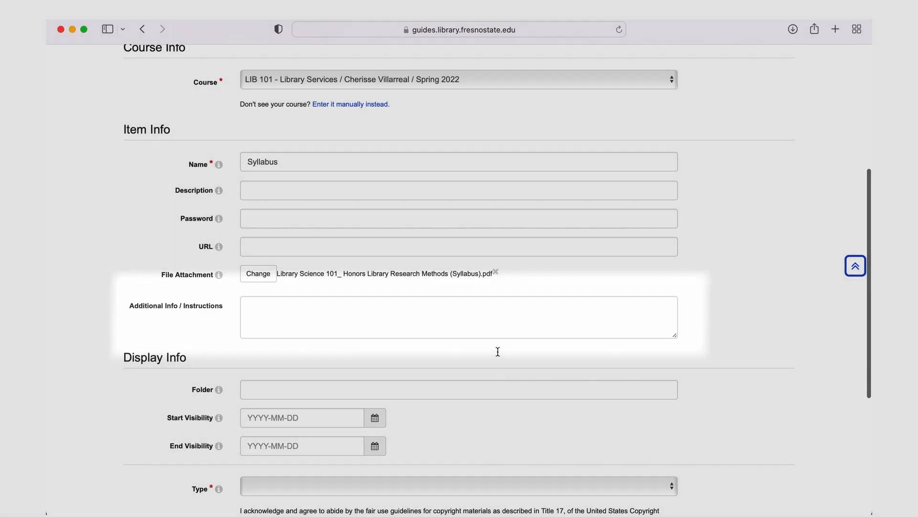
# Set the display folder to Syllabus and the item type to Instructor Files
pyautogui.scroll(-2, 498, 352)
pyautogui.click(499, 347)
pyautogui.write('Syllabus')
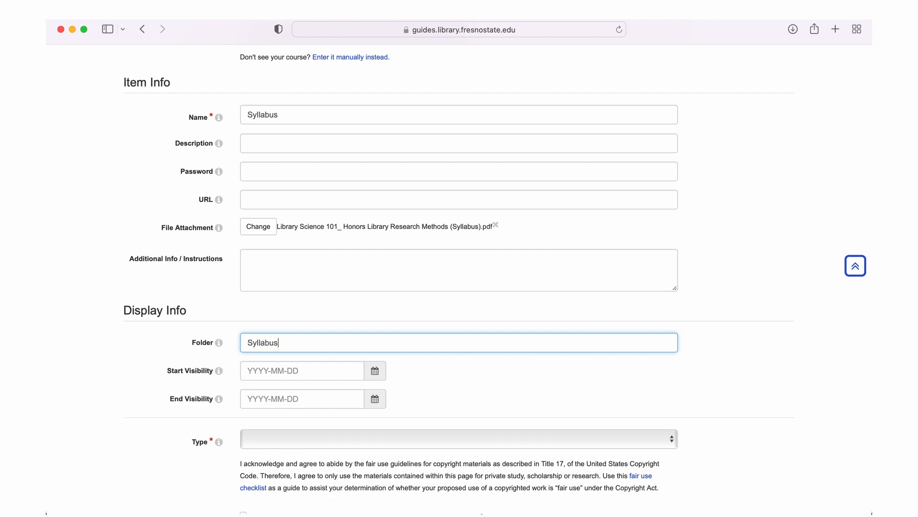
pyautogui.scroll(-3, 299, 360)
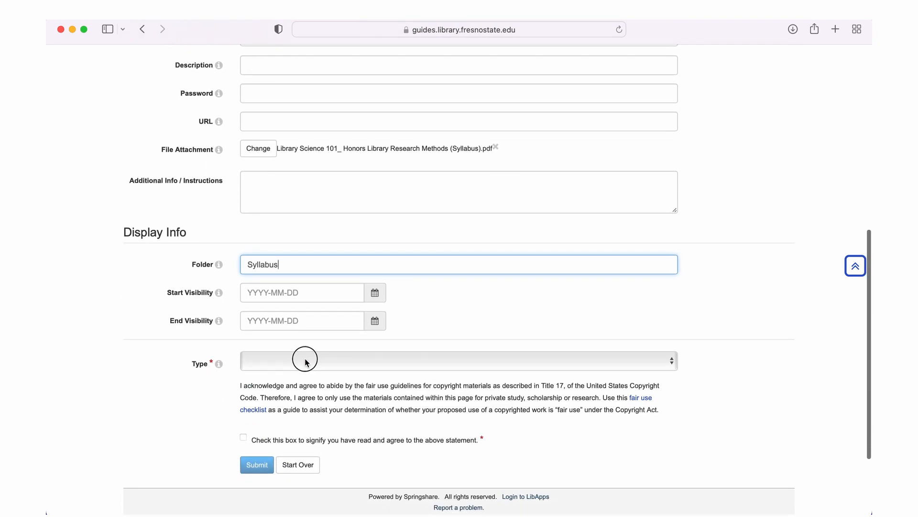
pyautogui.click(305, 359)
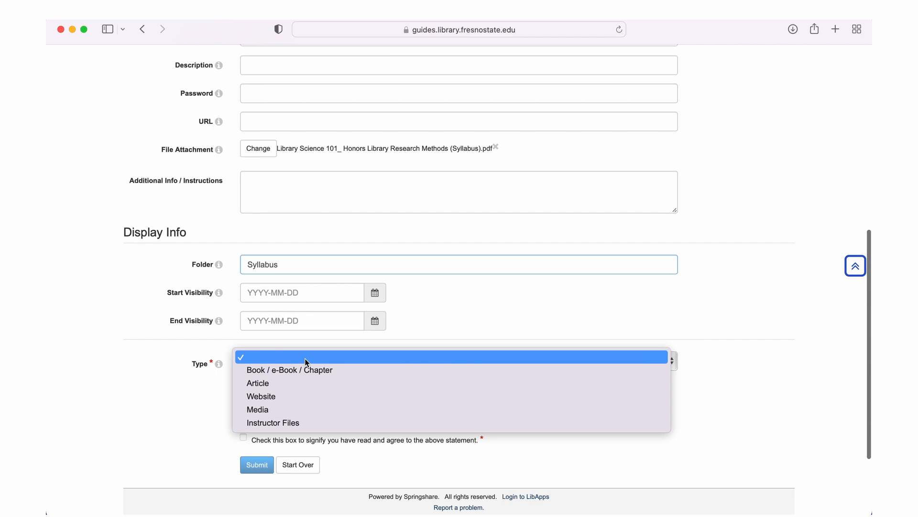
pyautogui.click(302, 421)
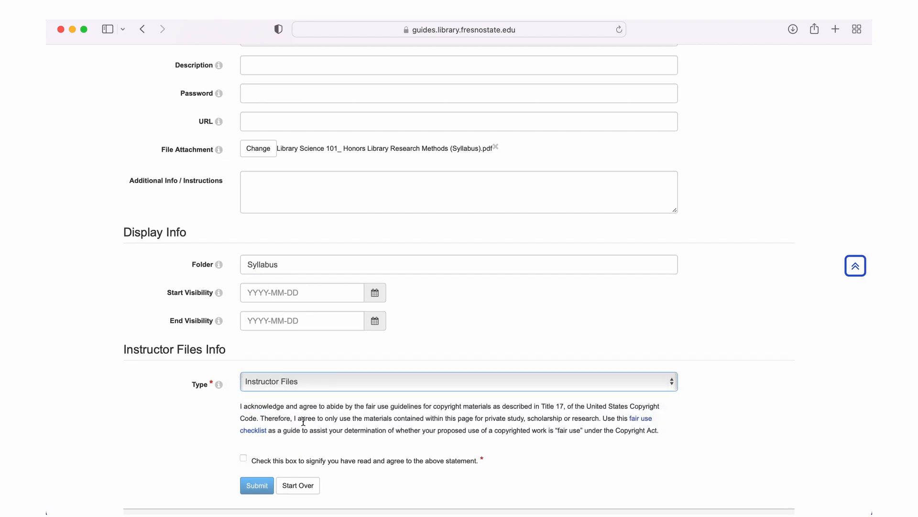
# Accept the fair use agreement, submit the syllabus request, and start another request
pyautogui.scroll(-2, 240, 417)
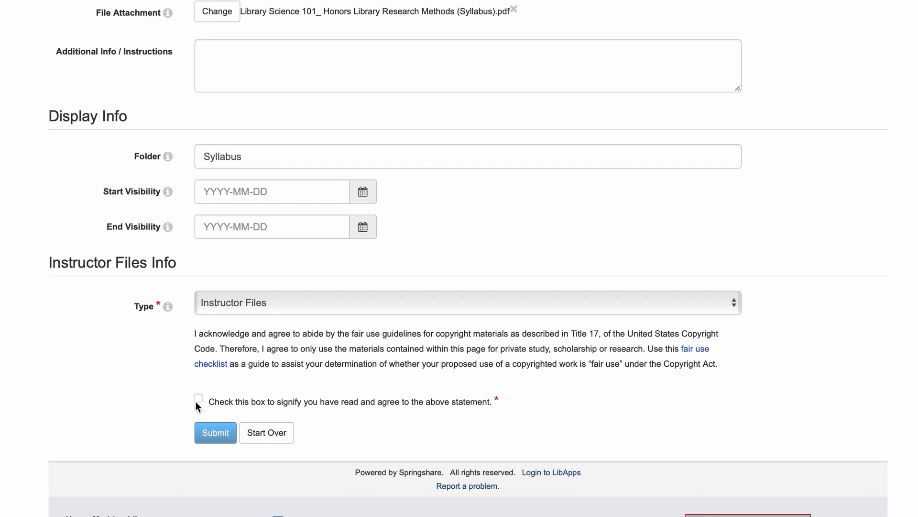
pyautogui.click(198, 399)
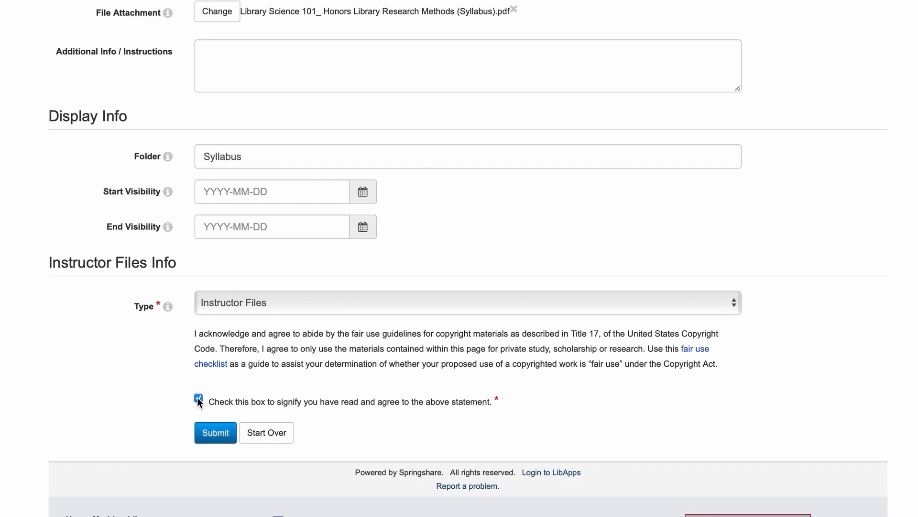
pyautogui.scroll(-4, 146, 396)
pyautogui.click(213, 324)
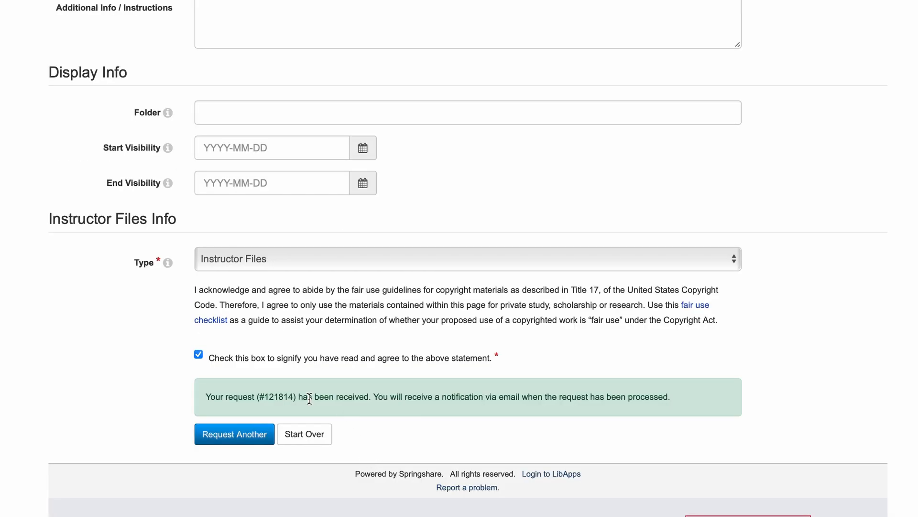
pyautogui.click(235, 435)
# Set the item type to Article and paste in the article title
pyautogui.scroll(2, 234, 438)
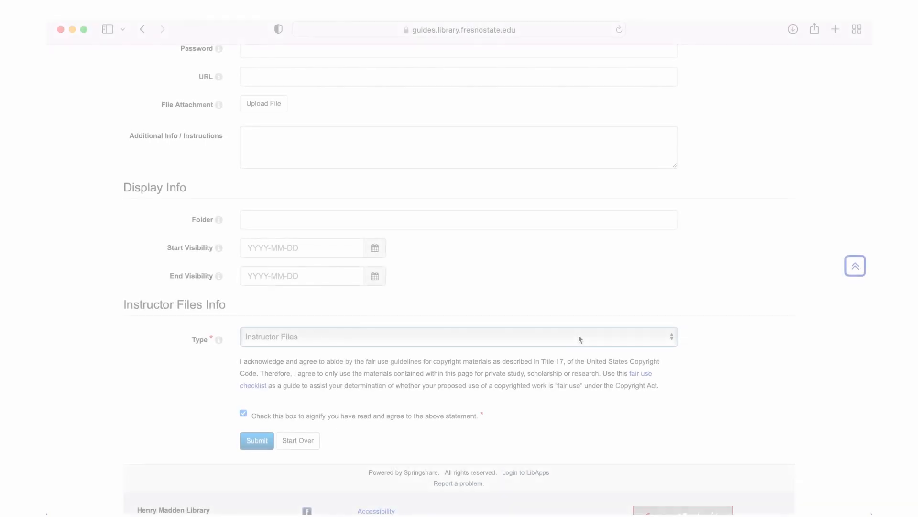
pyautogui.click(618, 425)
pyautogui.click(567, 293)
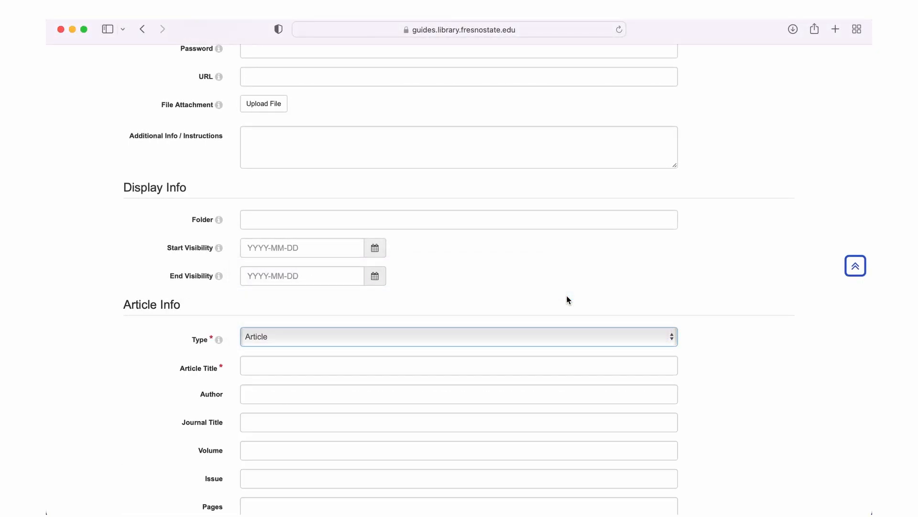
pyautogui.scroll(1, 568, 299)
pyautogui.scroll(-3, 568, 300)
pyautogui.click(563, 291)
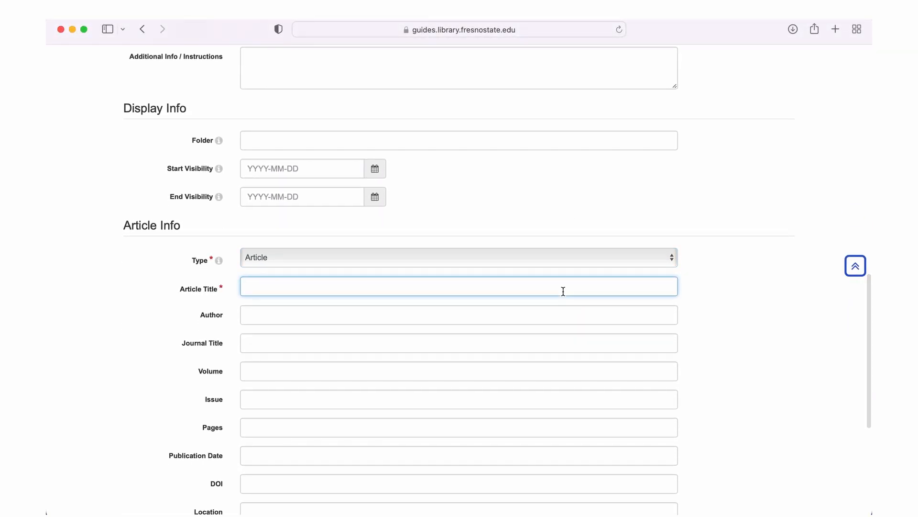
pyautogui.press('super+v')
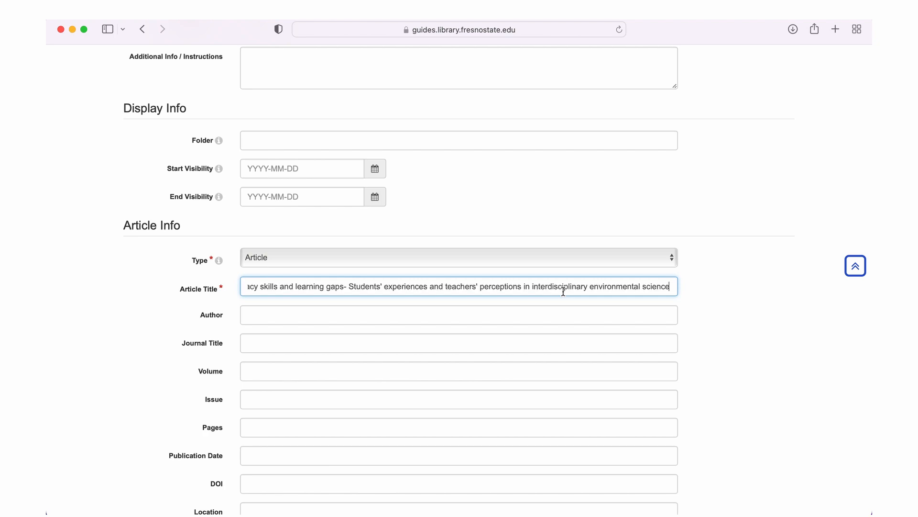
# Enter the author, journal 'The journal of academic librarianship', volume 48 and publication date 2022
pyautogui.click(389, 314)
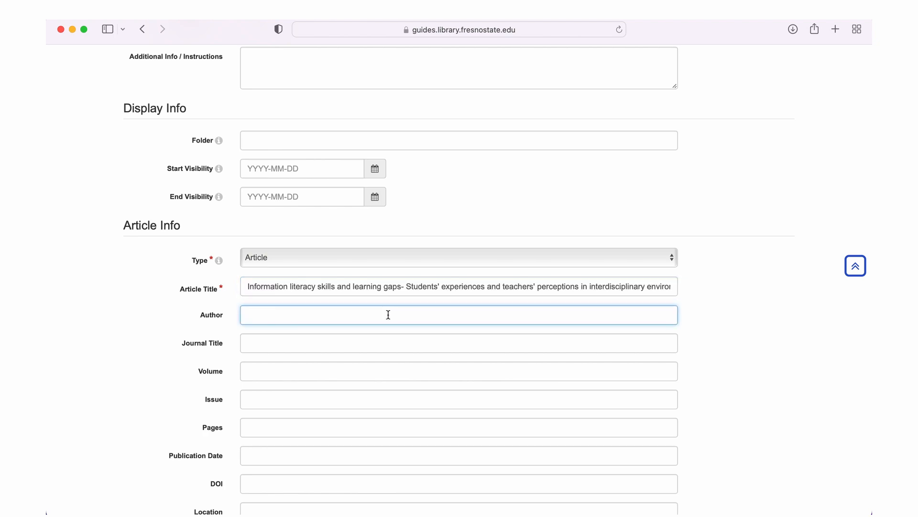
pyautogui.scroll(-1, 389, 314)
pyautogui.write('svensson, Teresia')
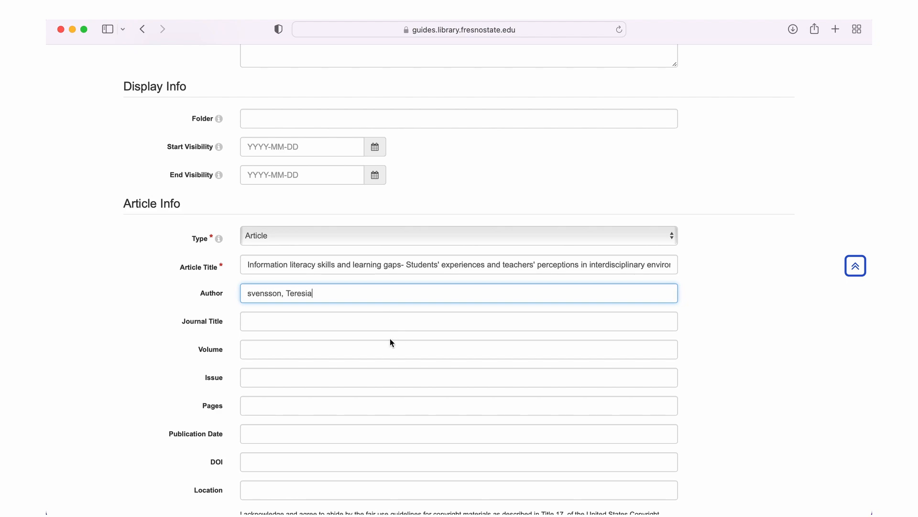
pyautogui.press('Tab')
pyautogui.write('The journal of academic librarianship')
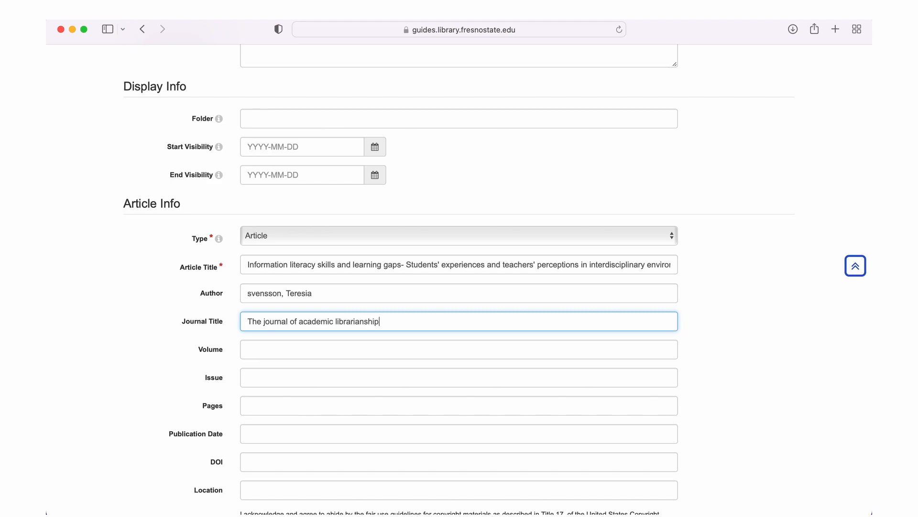
pyautogui.scroll(-3, 323, 276)
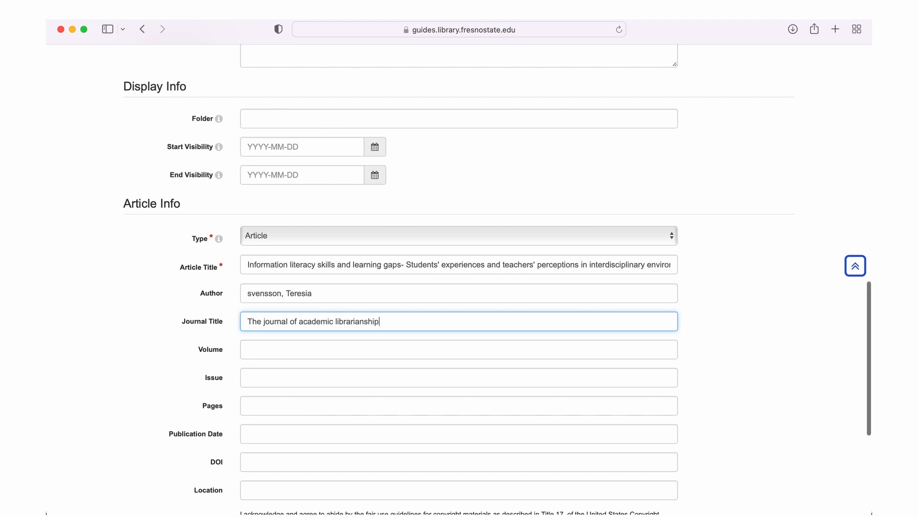
pyautogui.click(323, 276)
pyautogui.write('48')
pyautogui.scroll(-2, 322, 308)
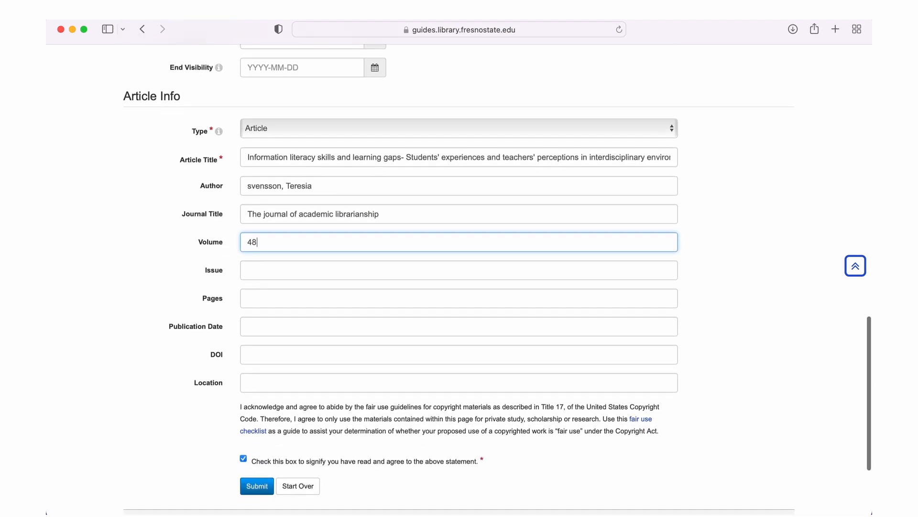
pyautogui.scroll(-2, 322, 297)
pyautogui.click(321, 293)
pyautogui.write('2022')
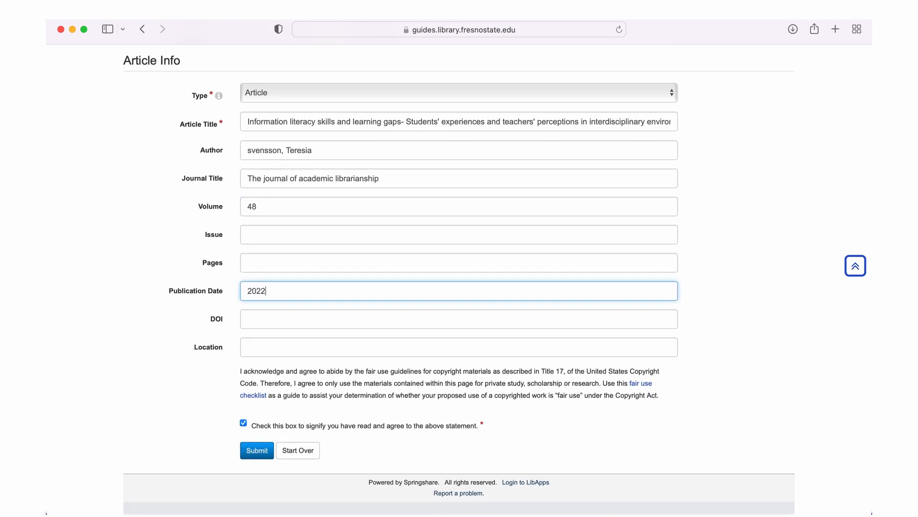
# File the article in 'Week 1 reading materials', submit it, and open a fresh request form
pyautogui.scroll(8, 280, 320)
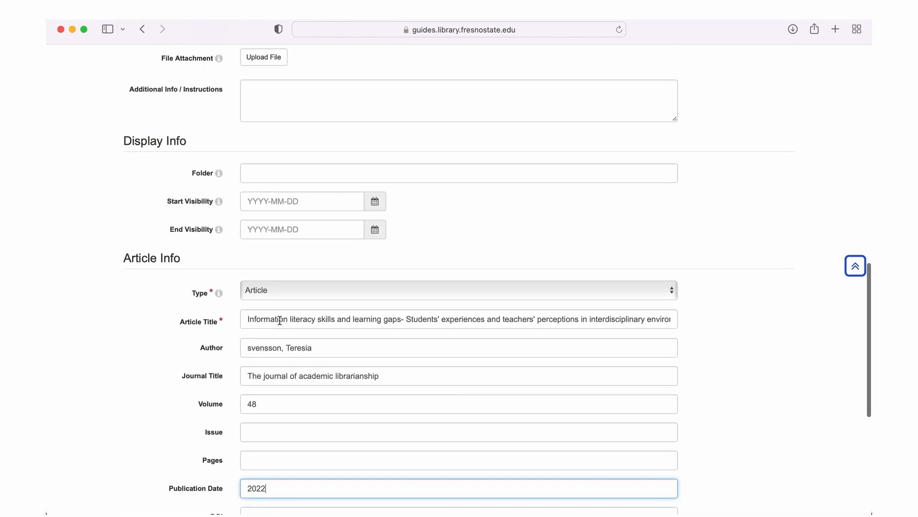
pyautogui.click(314, 182)
pyautogui.write('Week 1 rea')
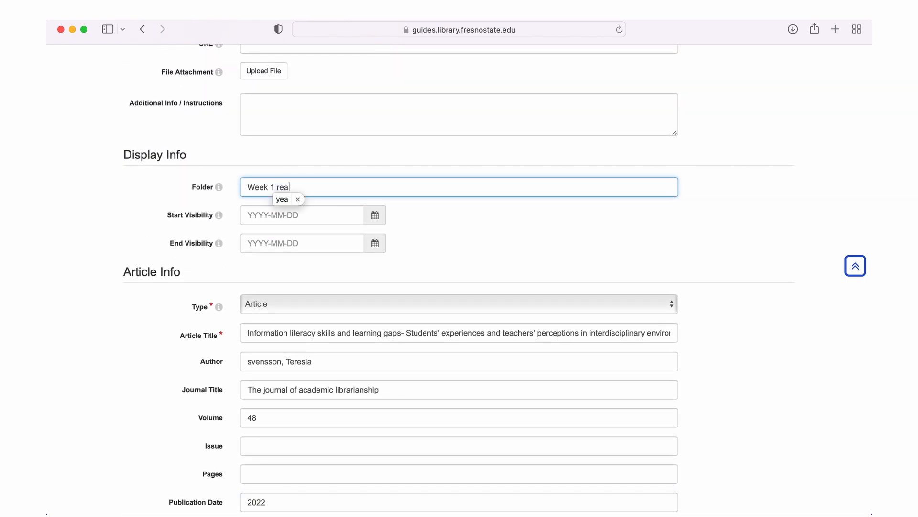
pyautogui.write('ding materials')
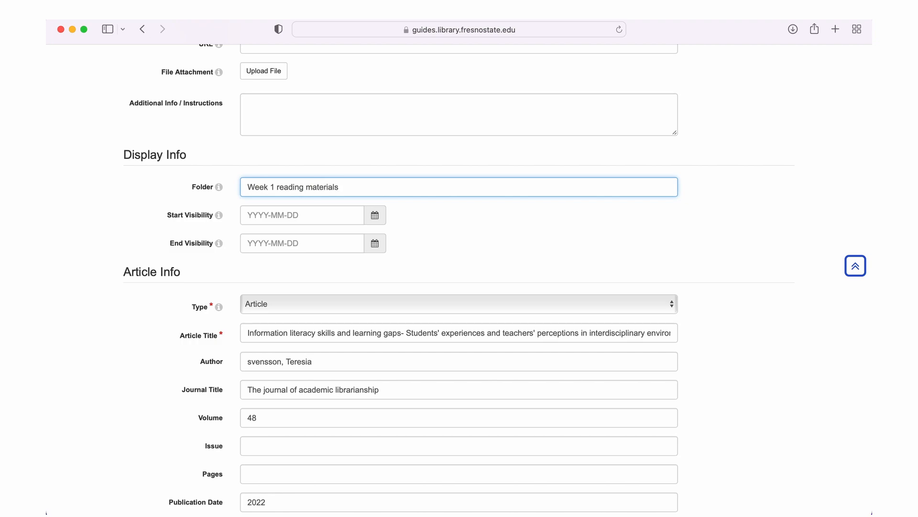
pyautogui.scroll(-1, 459, 278)
pyautogui.scroll(-5, 238, 383)
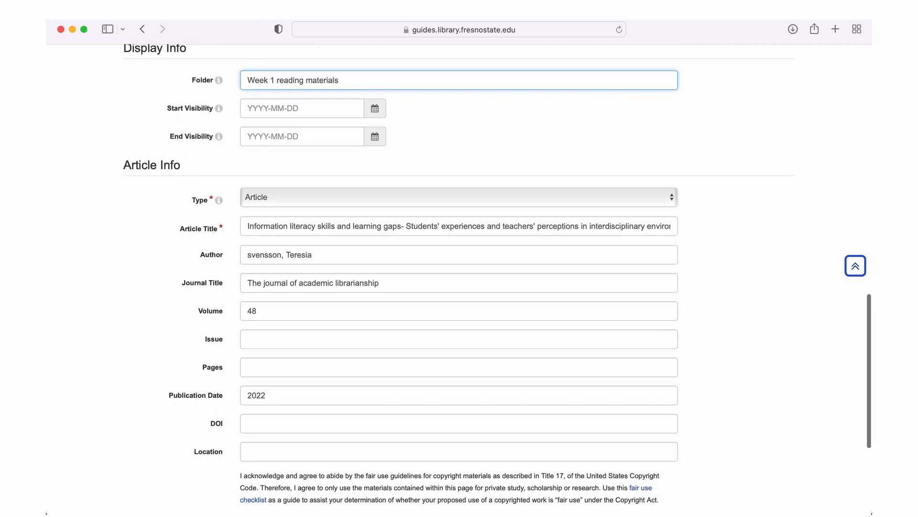
pyautogui.click(256, 424)
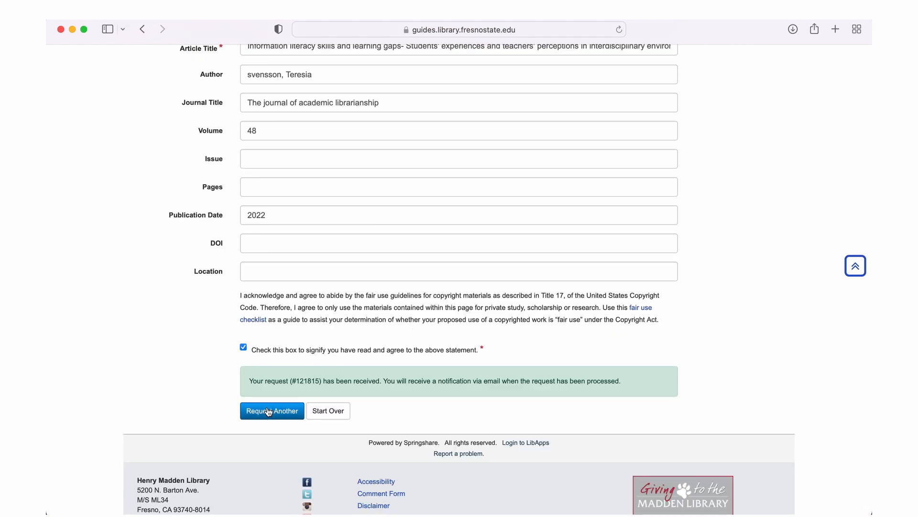
pyautogui.click(269, 412)
pyautogui.scroll(-1, 270, 428)
# Make the item a Book / e-Book / Chapter titled and named 'Open access what you need to know now'
pyautogui.click(286, 401)
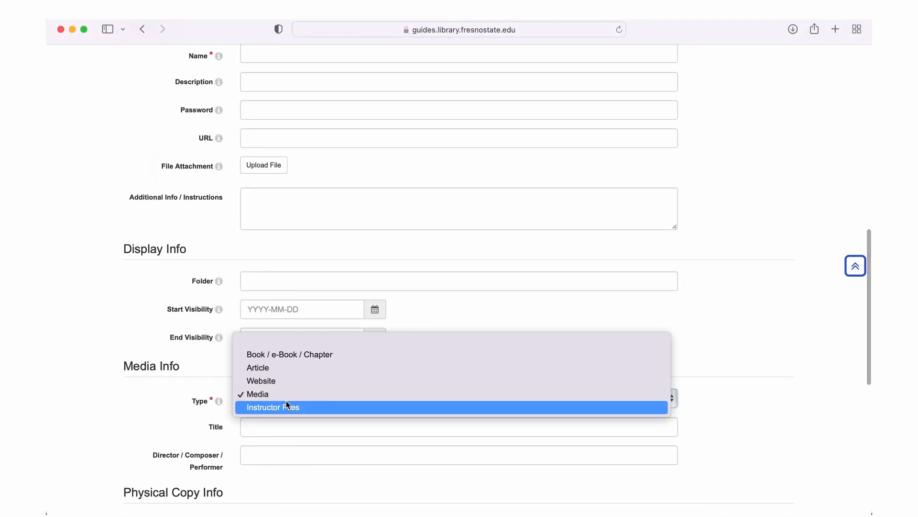
pyautogui.click(312, 355)
pyautogui.click(313, 429)
pyautogui.write('Open access what you need to know now')
pyautogui.scroll(5, 282, 164)
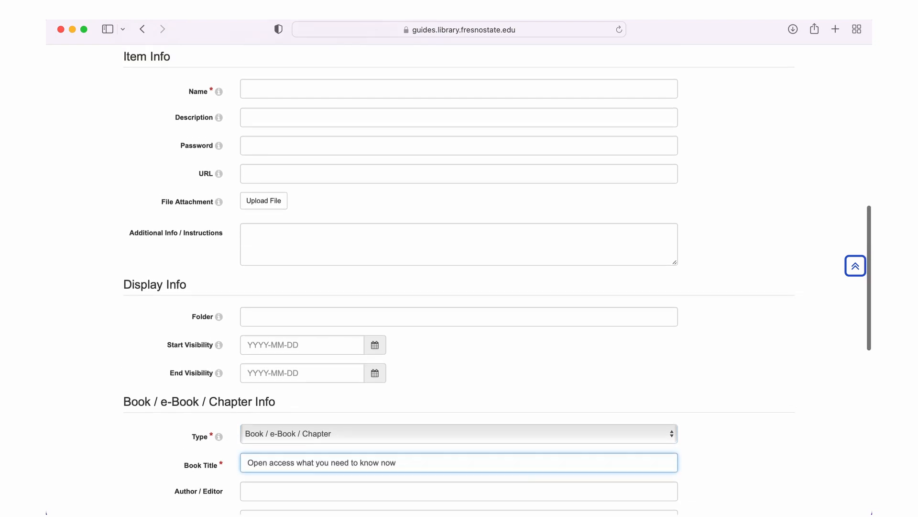
pyautogui.click(283, 164)
pyautogui.write('Open access what you need to know now')
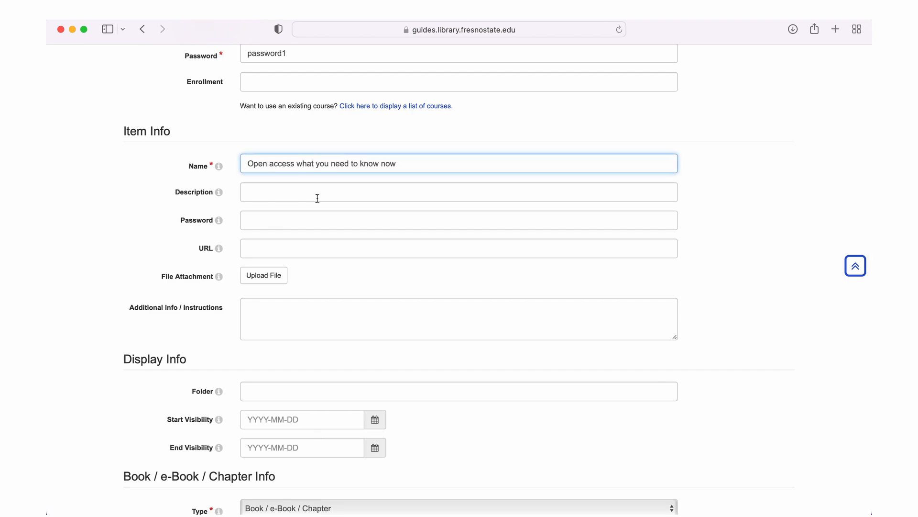
# Set folder 'Week 3 reading materials', the book's author, and publisher American Library Association
pyautogui.scroll(-5, 318, 198)
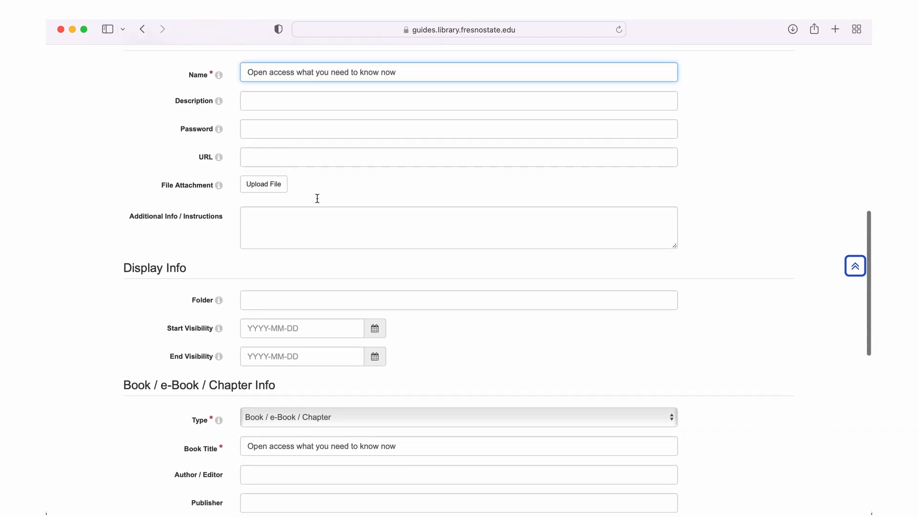
pyautogui.click(322, 233)
pyautogui.write('Week 3 reading materials')
pyautogui.scroll(-3, 345, 287)
pyautogui.click(344, 287)
pyautogui.write('Walt Crawford')
pyautogui.scroll(-1, 359, 281)
pyautogui.click(359, 297)
pyautogui.write('American Library Association')
# Mark it as a chapter titled 'Issues for Open Access' and move to its page range
pyautogui.scroll(-5, 366, 332)
pyautogui.click(257, 418)
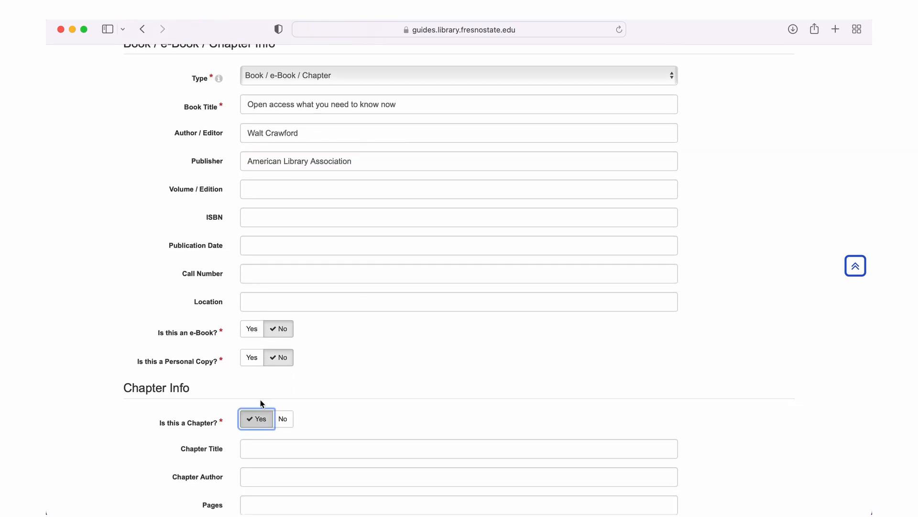
pyautogui.scroll(-3, 262, 403)
pyautogui.click(273, 379)
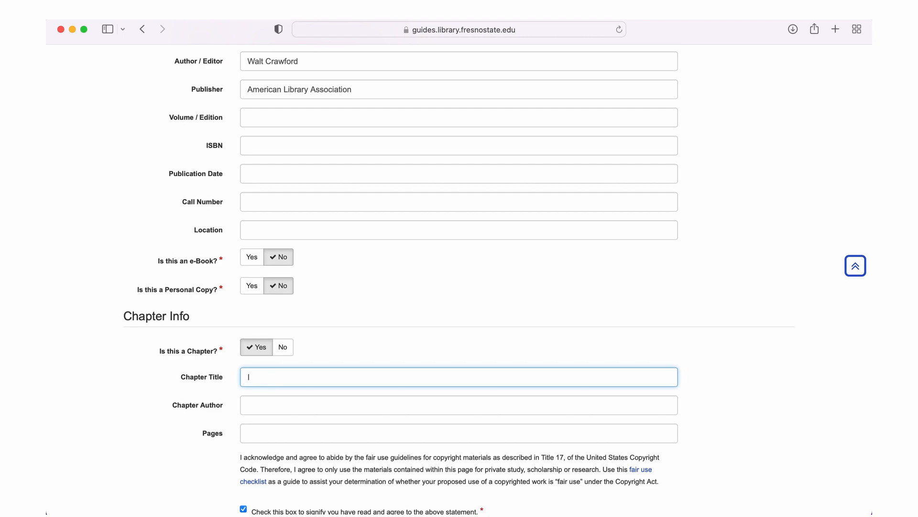
pyautogui.write('Issues for Open Access')
pyautogui.click(302, 432)
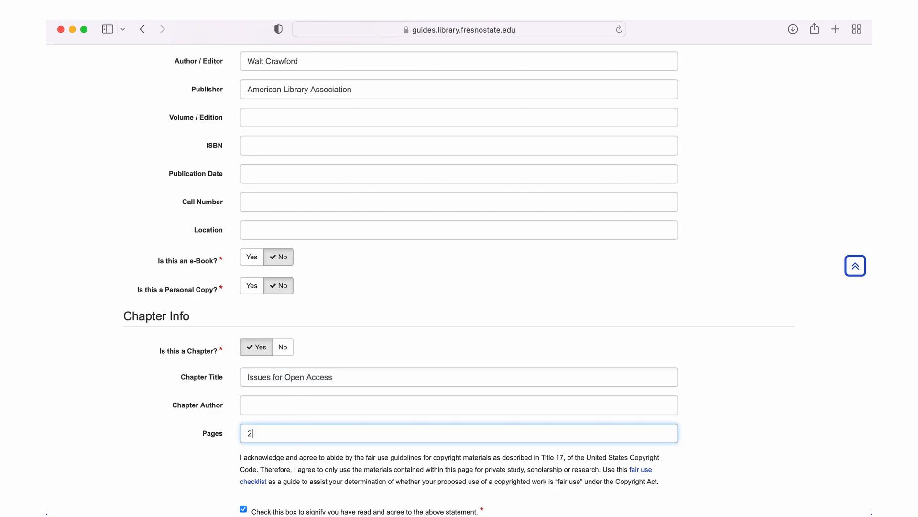
# Add instructions to scan chapter 3 pages 29-35 and submit the chapter request
pyautogui.scroll(10, 338, 366)
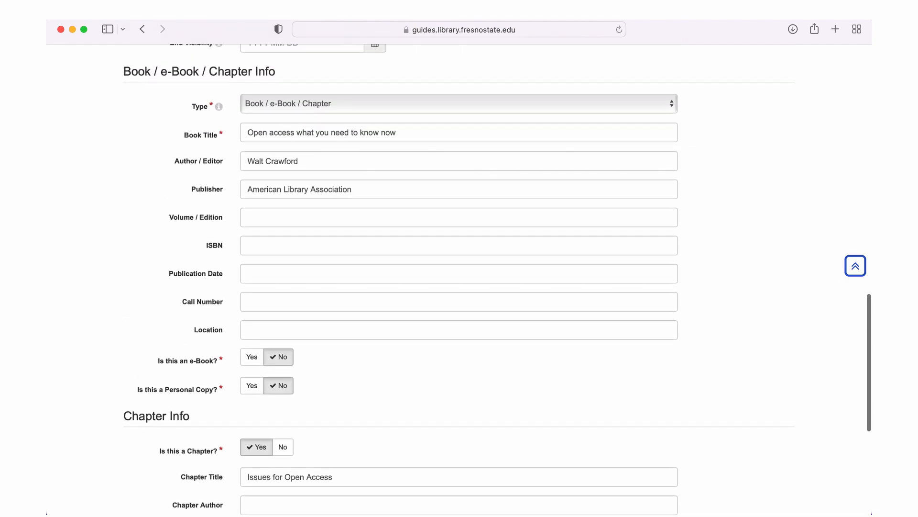
pyautogui.click(337, 287)
pyautogui.write('PL')
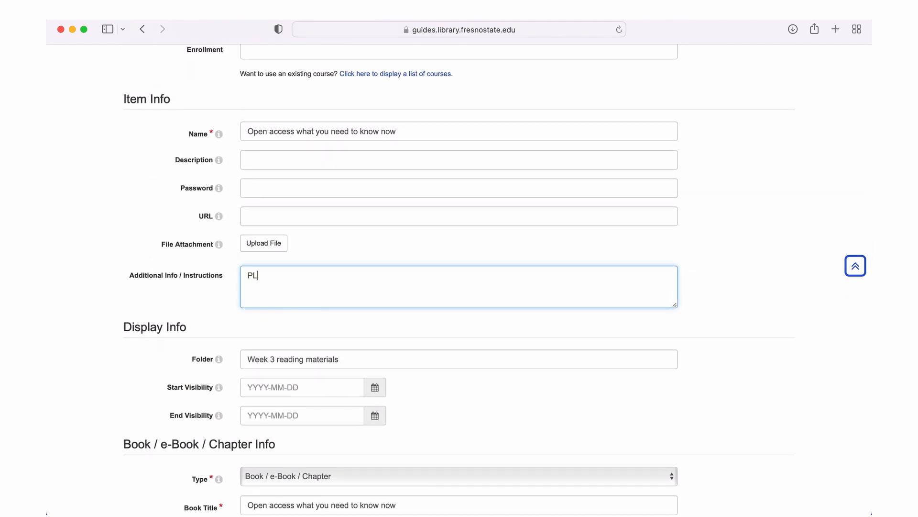
pyautogui.write('ease scan chapter 3 Issues for open access pages')
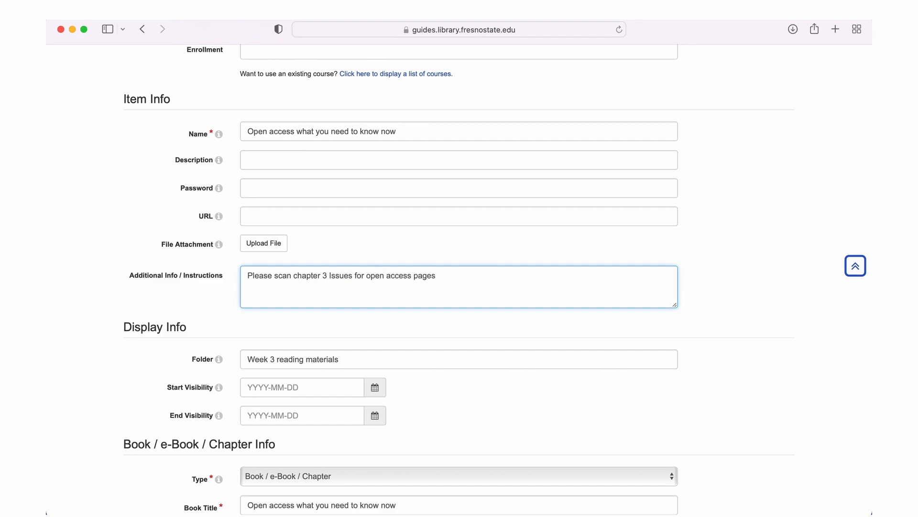
pyautogui.write(' 29-35')
pyautogui.scroll(-10, 334, 289)
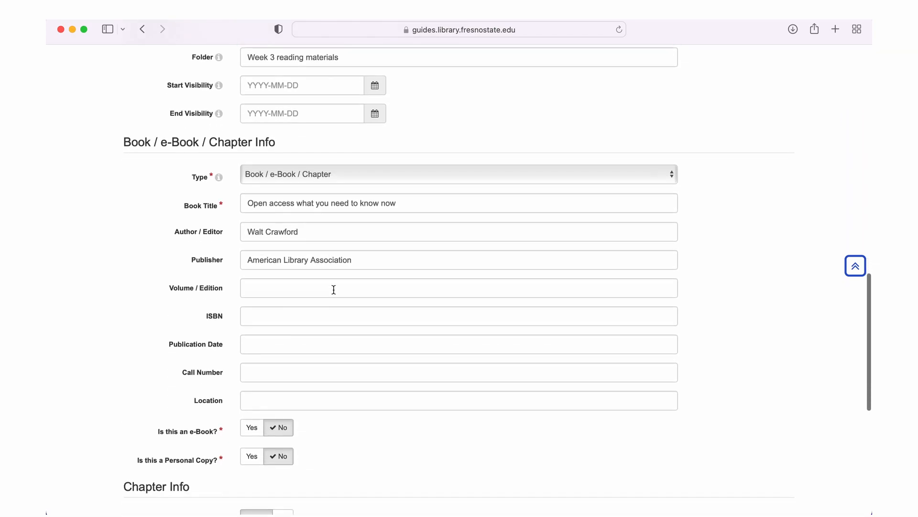
pyautogui.scroll(-5, 334, 290)
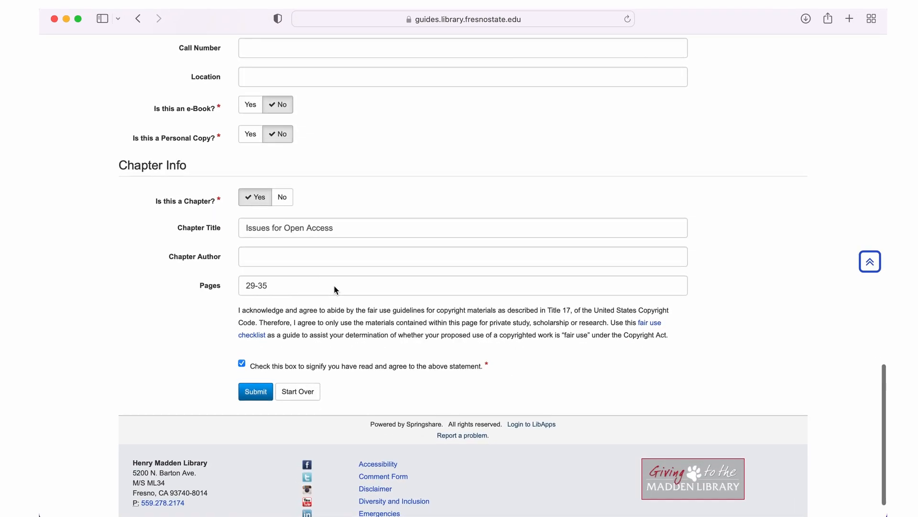
pyautogui.click(255, 388)
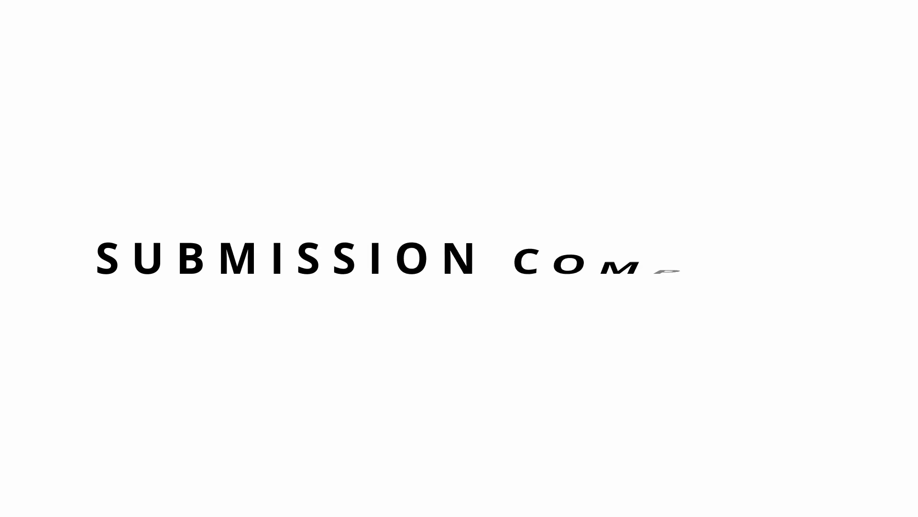